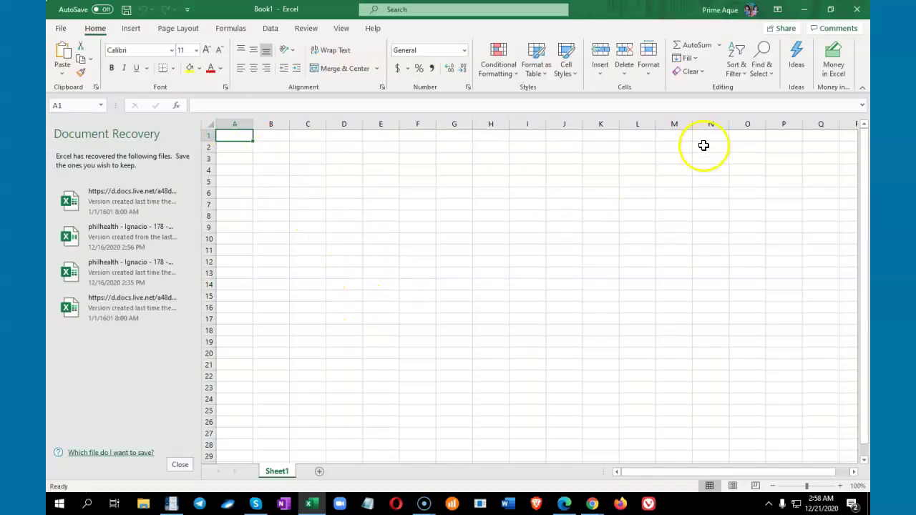
Step: Copy the active plan's 0.029649 BTC amount from the lending plans page in Edge into cell B2 of the Excel workbook
click(564, 504)
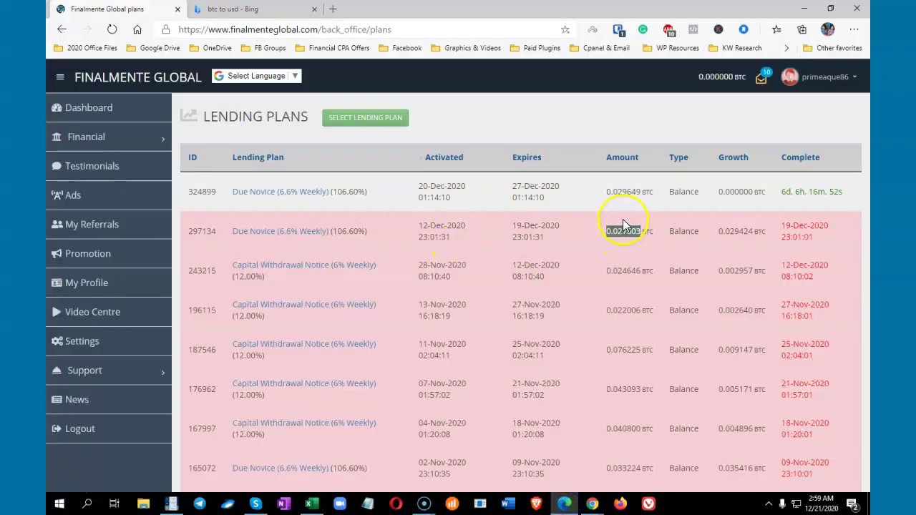
drag(607, 192, 641, 194)
right_click(640, 193)
click(653, 201)
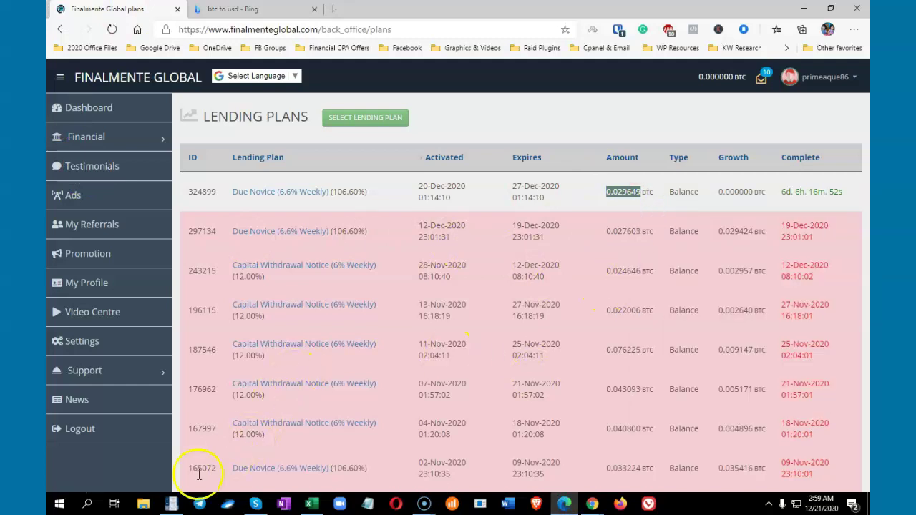
click(171, 504)
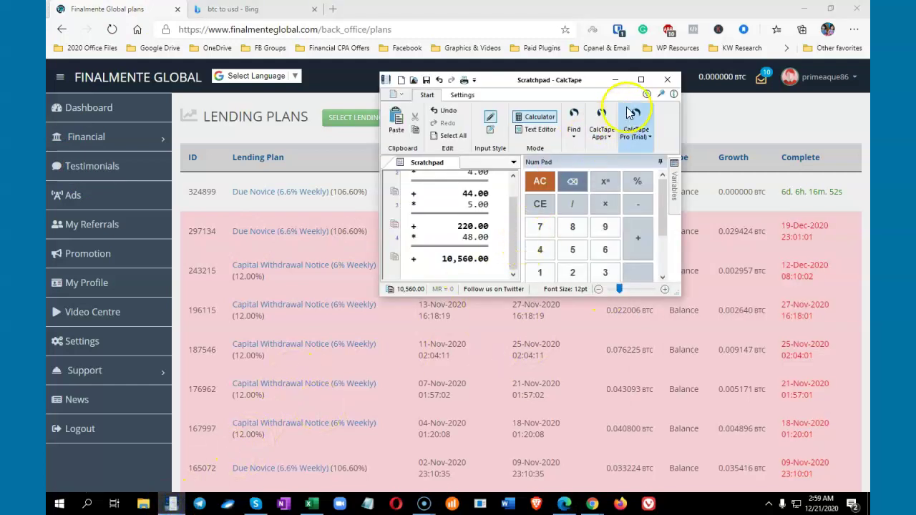
click(615, 80)
click(312, 504)
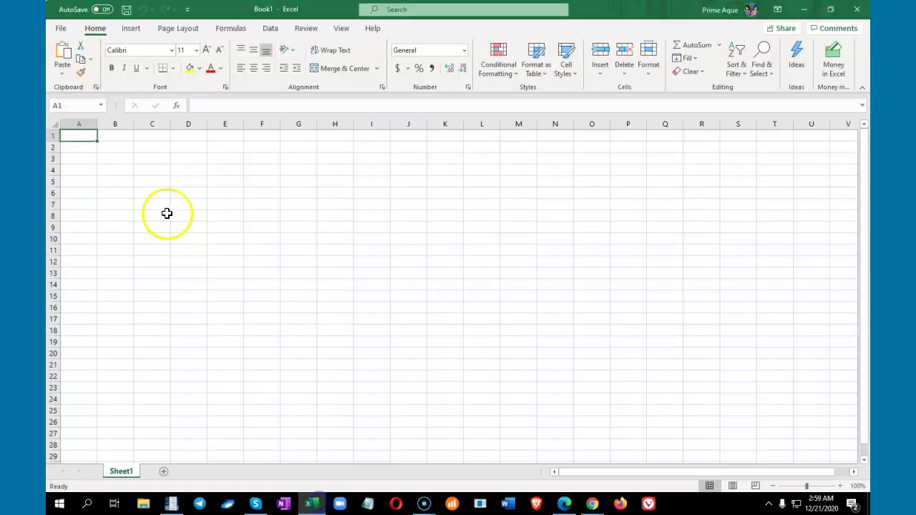
click(105, 144)
right_click(104, 145)
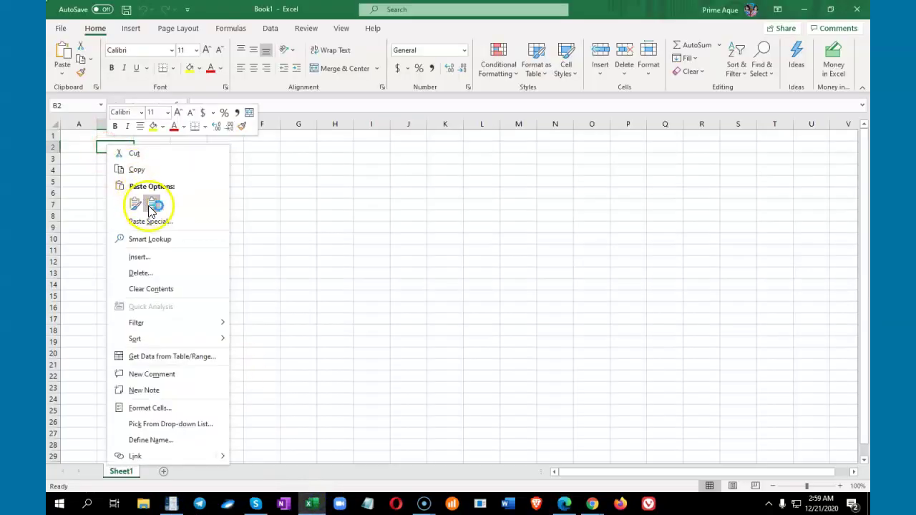
click(151, 207)
click(112, 169)
Step: Copy the 0.027603 amount of the plan activated on 12-Dec-2020 from the lending plans page in Edge into Excel cell B3
click(564, 504)
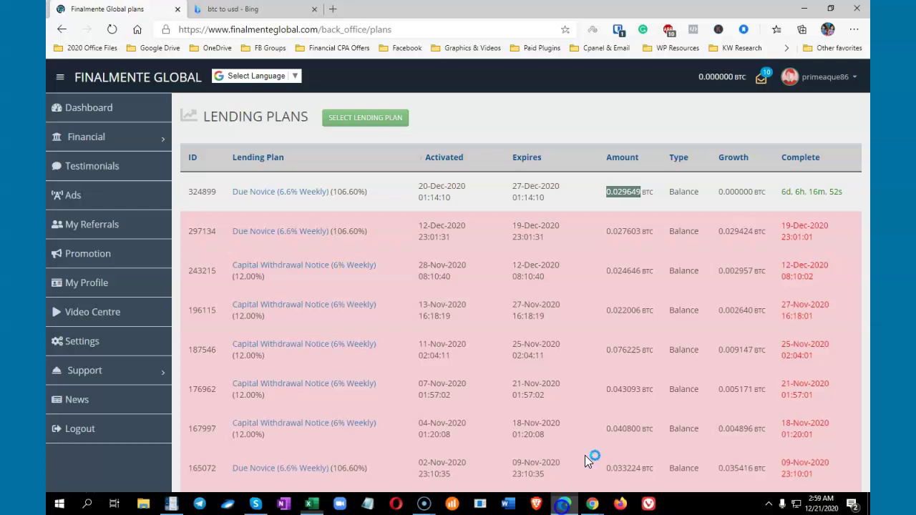
drag(609, 231, 640, 231)
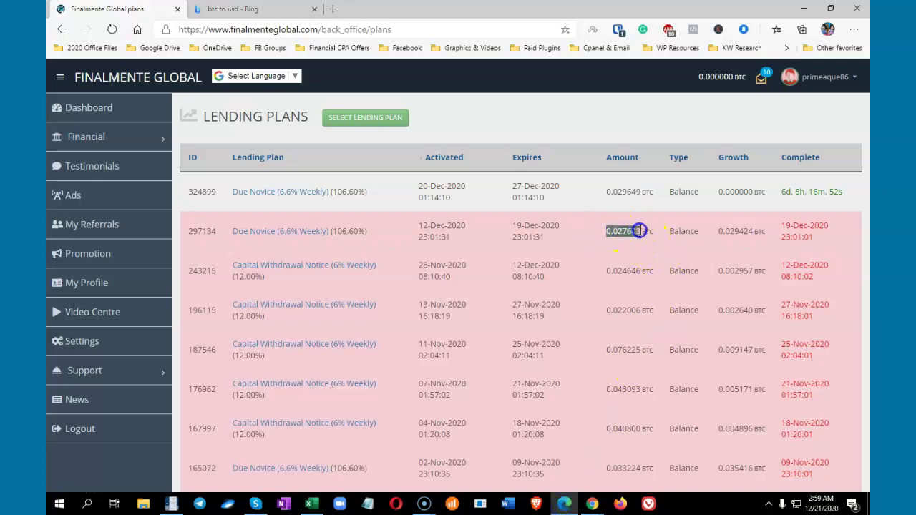
right_click(623, 231)
click(660, 242)
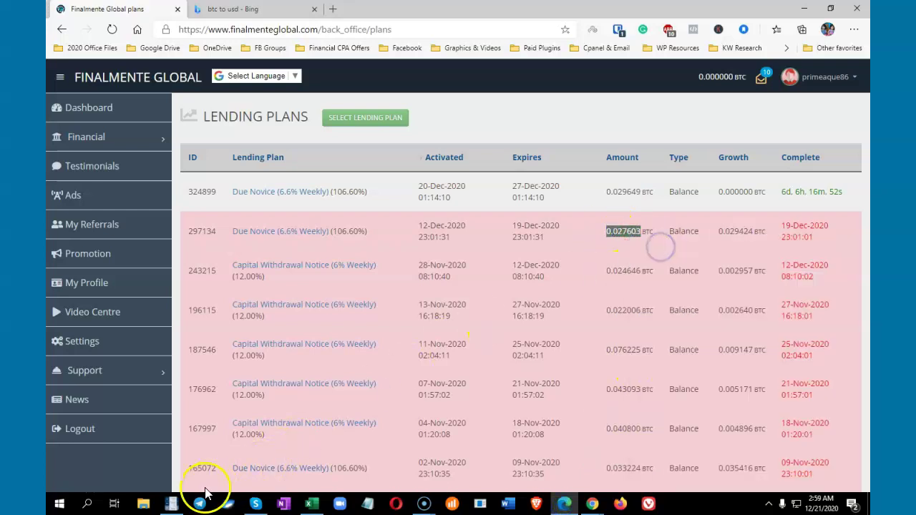
click(312, 504)
click(118, 158)
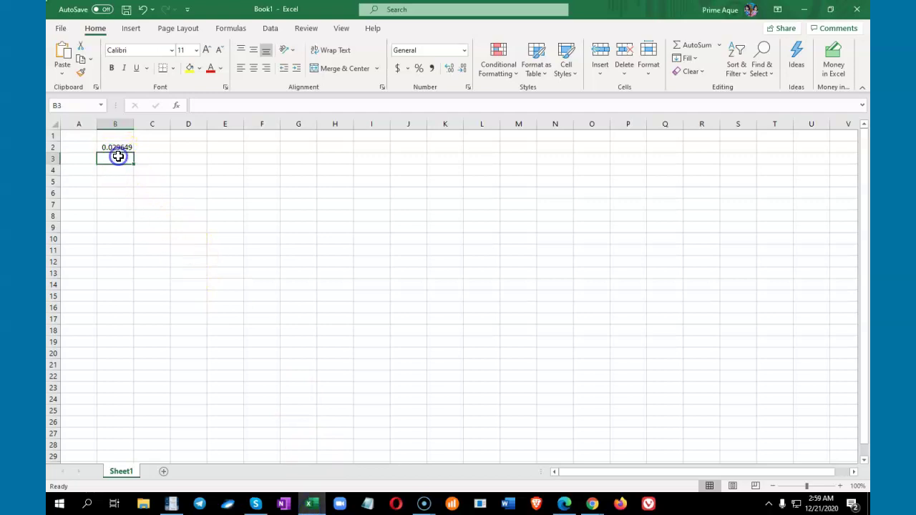
right_click(118, 157)
click(164, 211)
Step: Enter a formula in cell B4 that subtracts B3 from B2
click(114, 169)
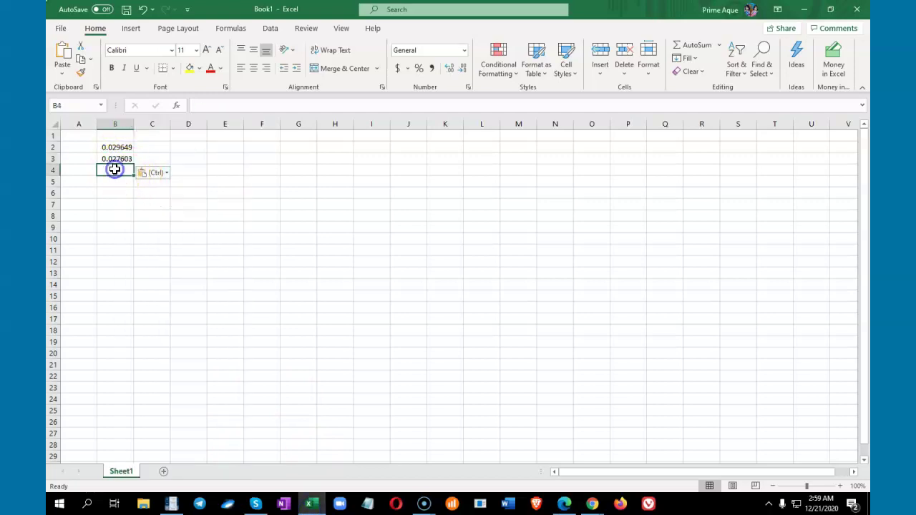
text(=)
click(118, 147)
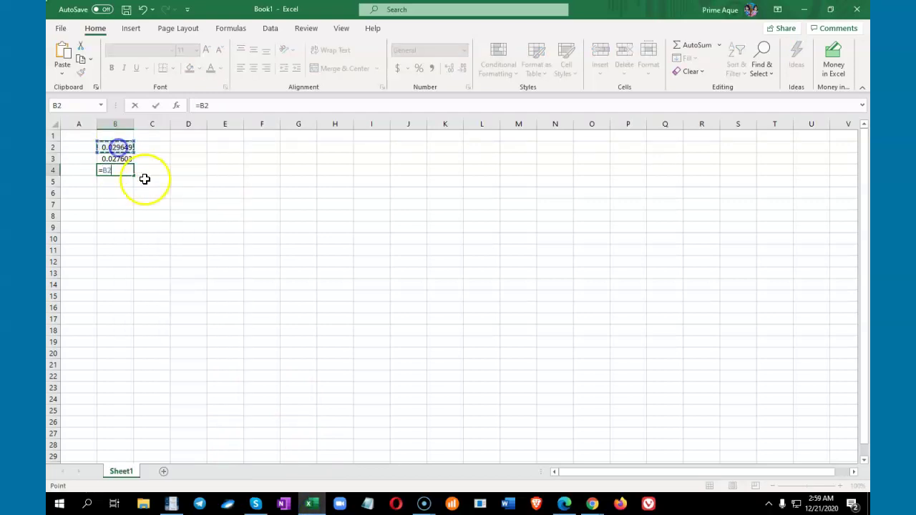
text(-)
key(Up)
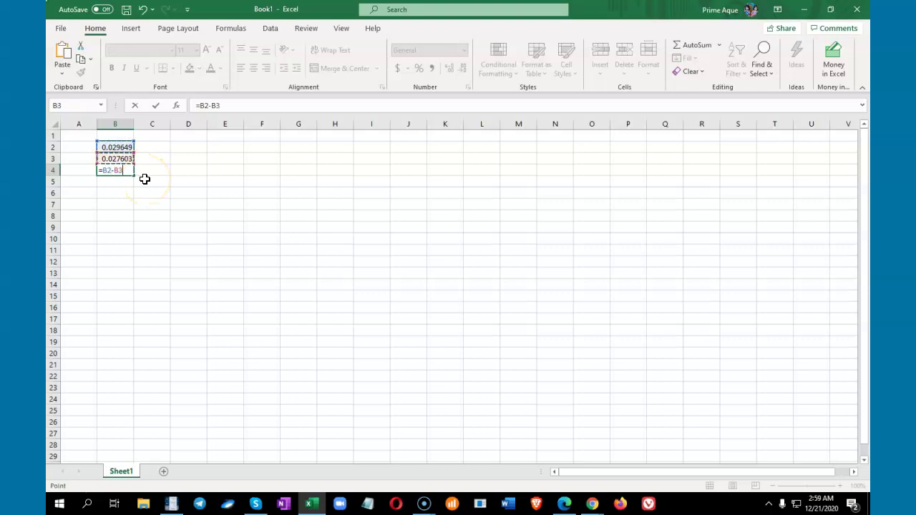
key(Return)
Step: Copy the difference in B4 and convert it from Bitcoin to US dollars in Bing's currency converter in Edge
click(126, 172)
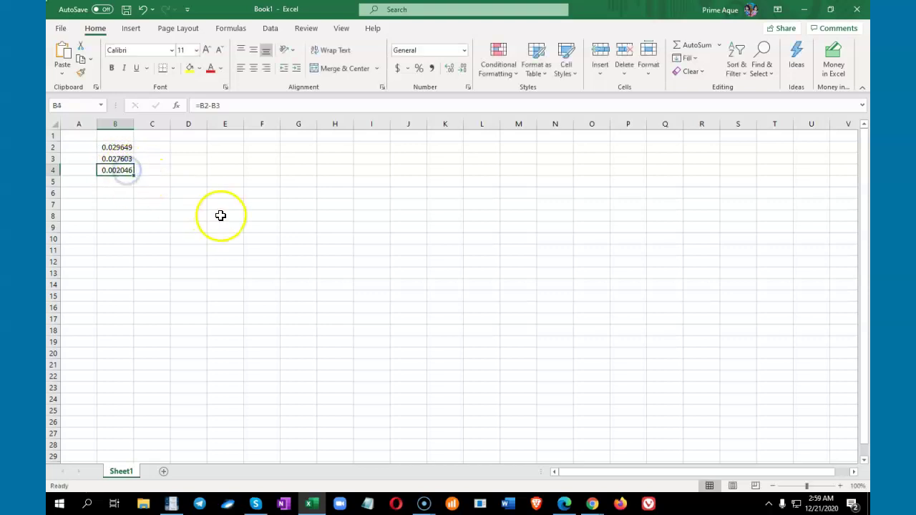
key(ctrl+c)
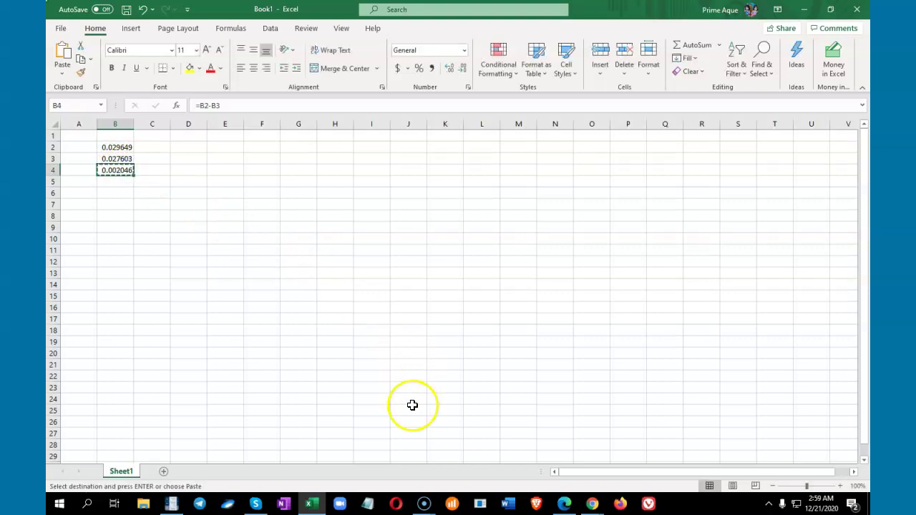
click(571, 509)
click(236, 9)
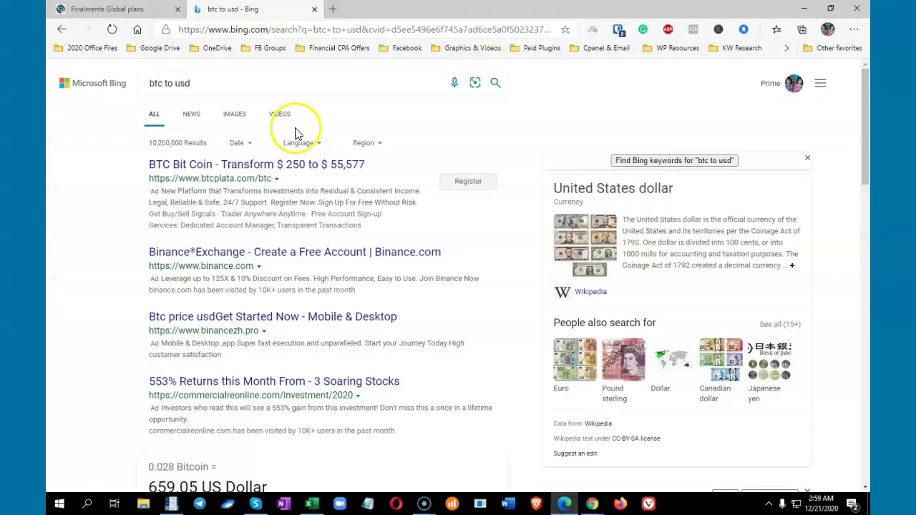
drag(865, 153, 863, 221)
drag(251, 278, 92, 284)
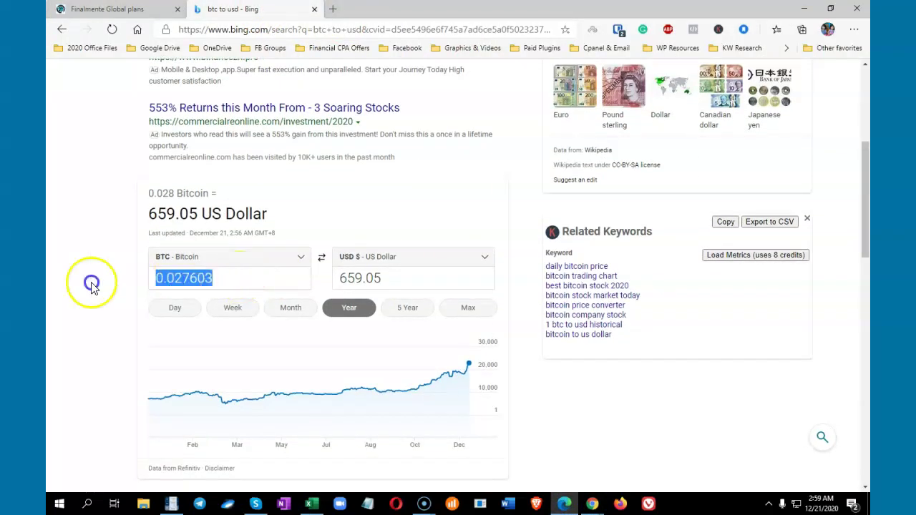
key(ctrl+v)
click(63, 296)
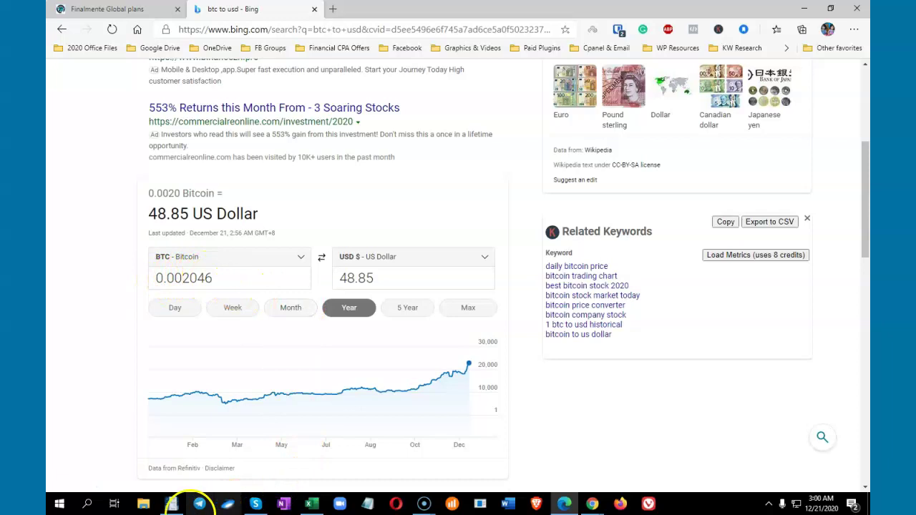
Step: Switch to CalcTape, clear the scratchpad and multiply 45 by 48
click(173, 505)
click(540, 181)
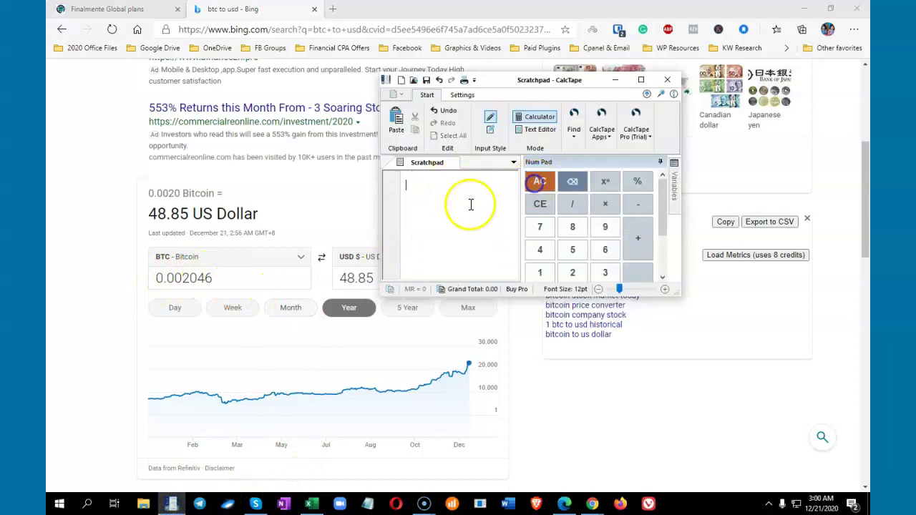
text(45.00 * )
text(48)
key(Return)
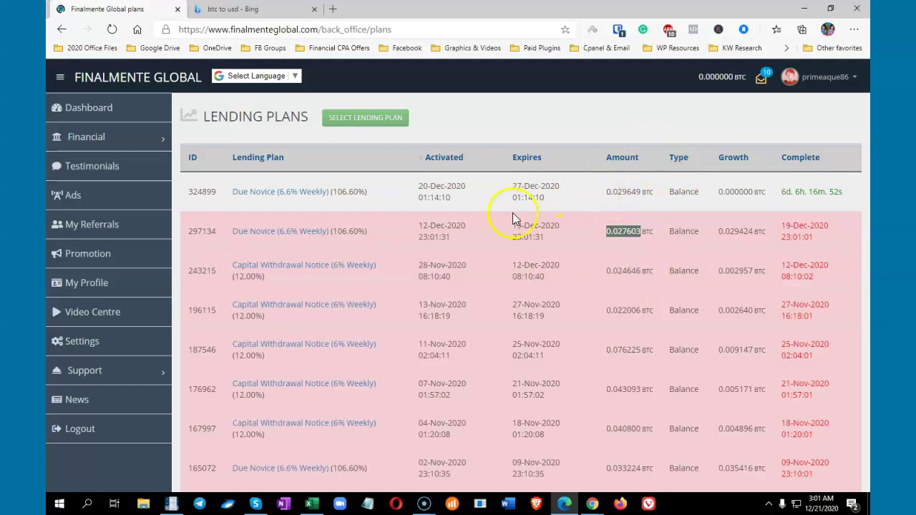
Step: Review the CalcTape calculation and copy the active plan's 0.029649 amount from the lending plans page
click(173, 505)
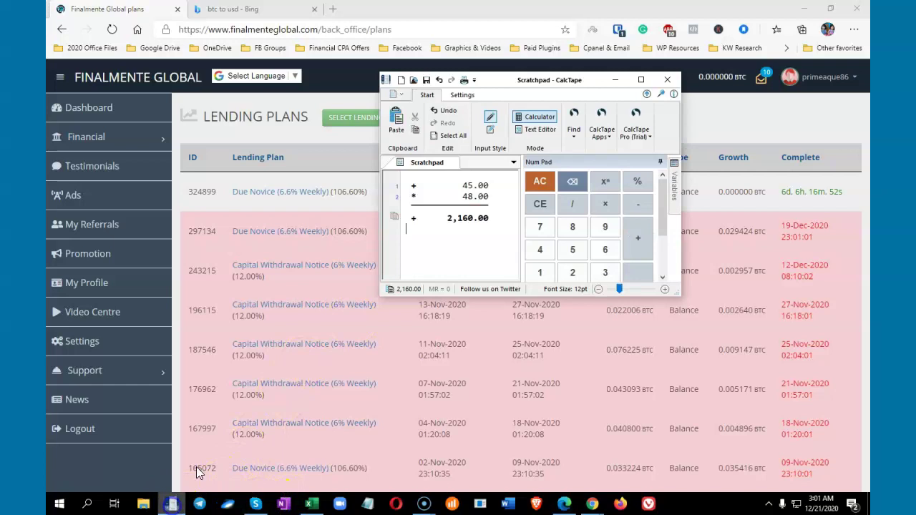
click(713, 200)
drag(605, 192, 641, 192)
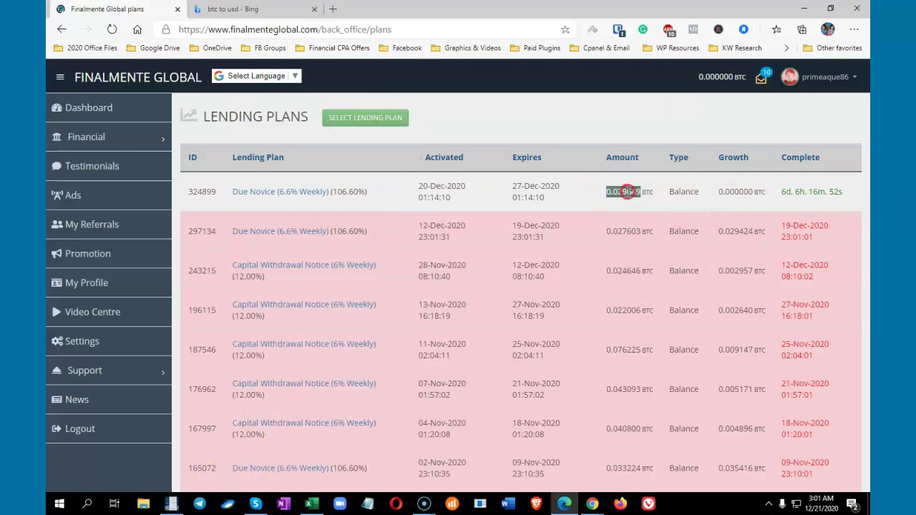
right_click(619, 186)
click(637, 201)
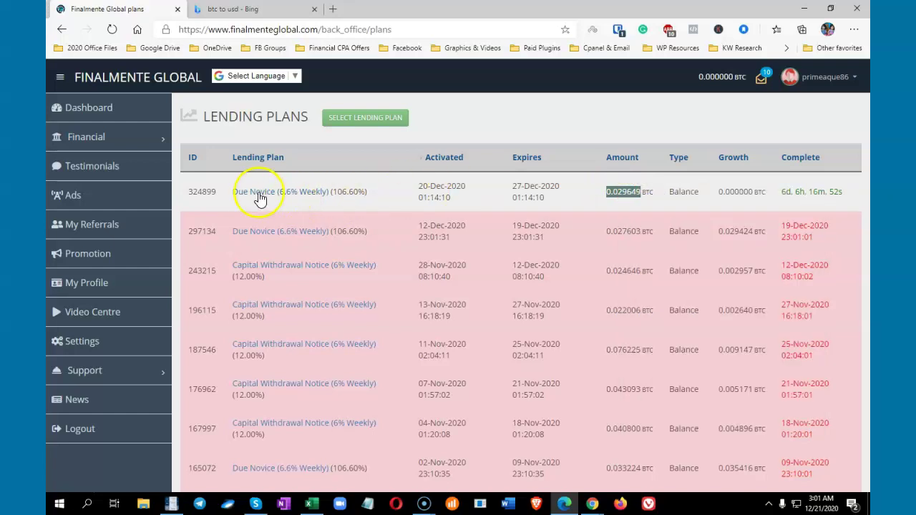
Step: Switch to Excel and try to calculate 6.6% of the B2 amount in cell C2
click(311, 505)
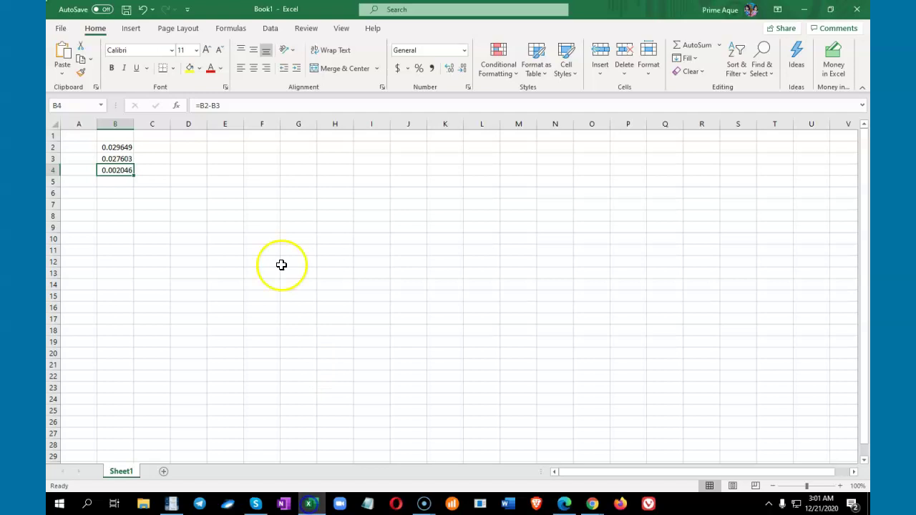
click(143, 147)
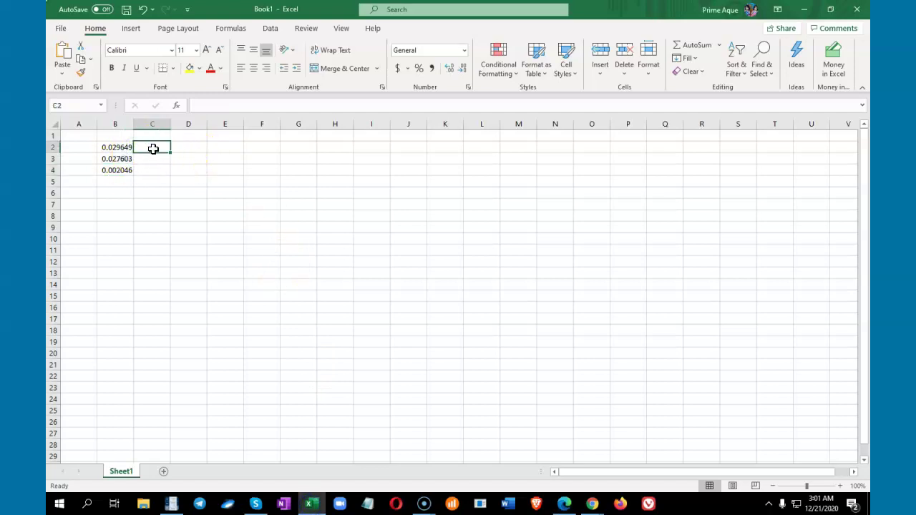
text(=)
key(Left)
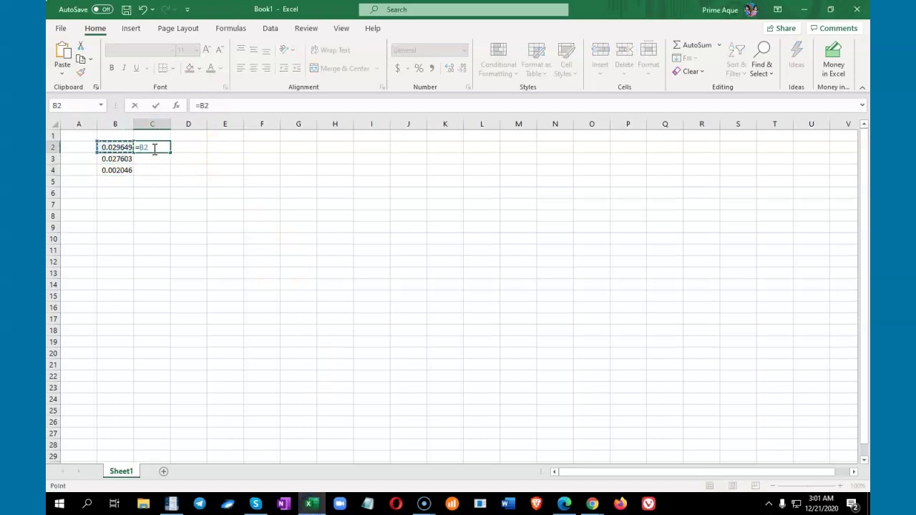
text(6.6)
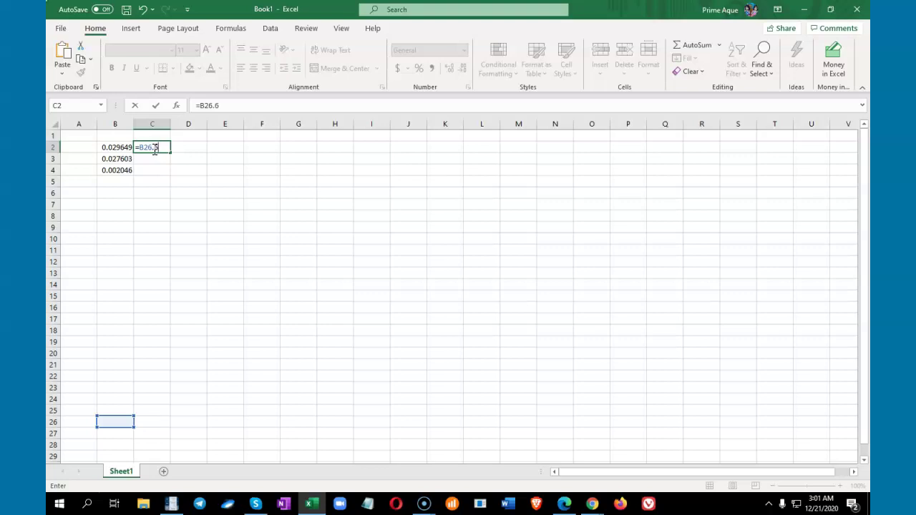
key(BackSpace)
key(BackSpace)
text(*6.6%)
key(Return)
text(1)
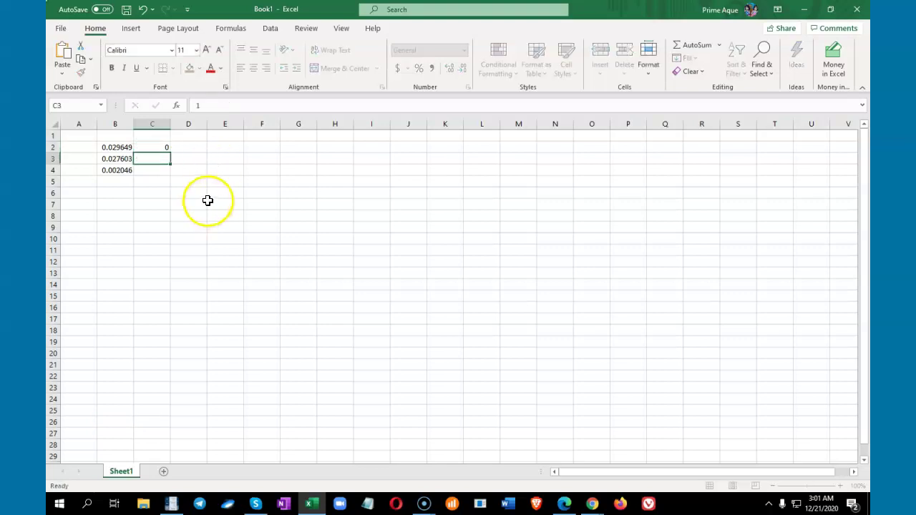
key(Escape)
Step: Try to reduce the decimal places of column C and cell C2
click(210, 201)
click(156, 125)
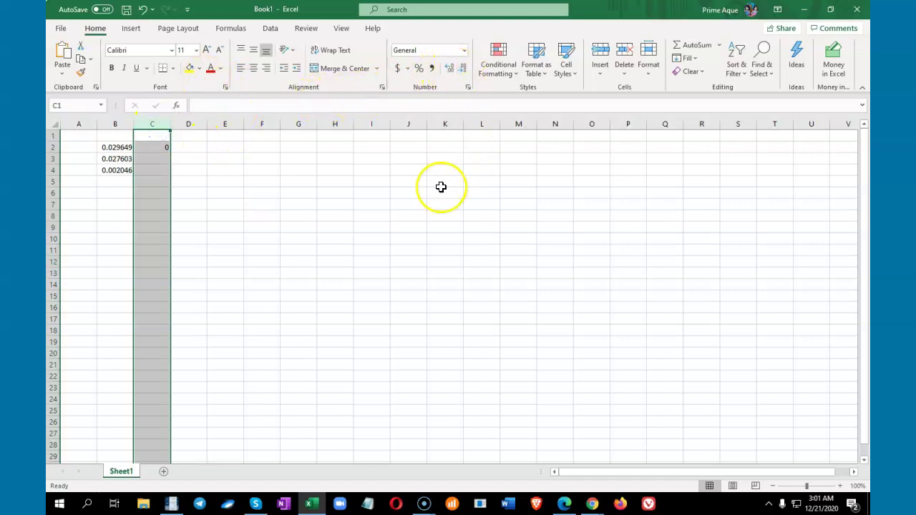
click(464, 69)
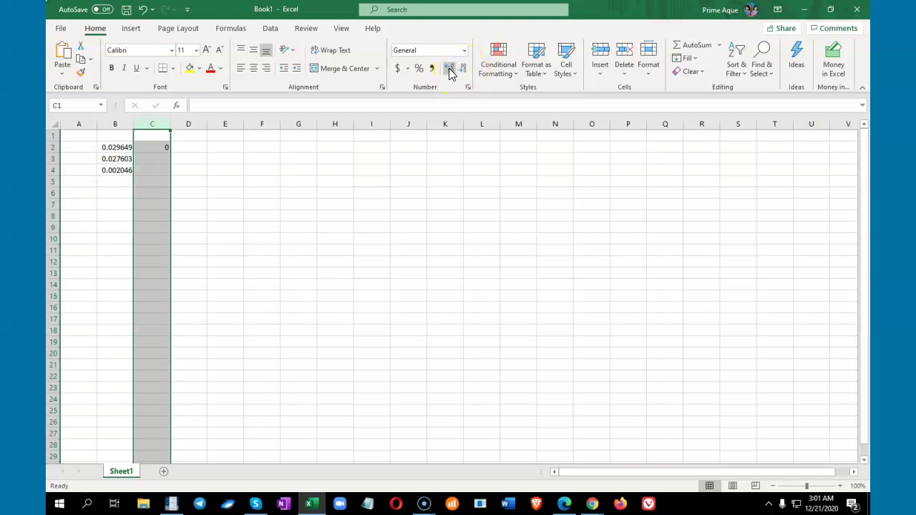
click(259, 190)
click(168, 145)
click(463, 69)
click(201, 177)
Step: Increase the number format of cell C2 to seven decimal places
click(164, 145)
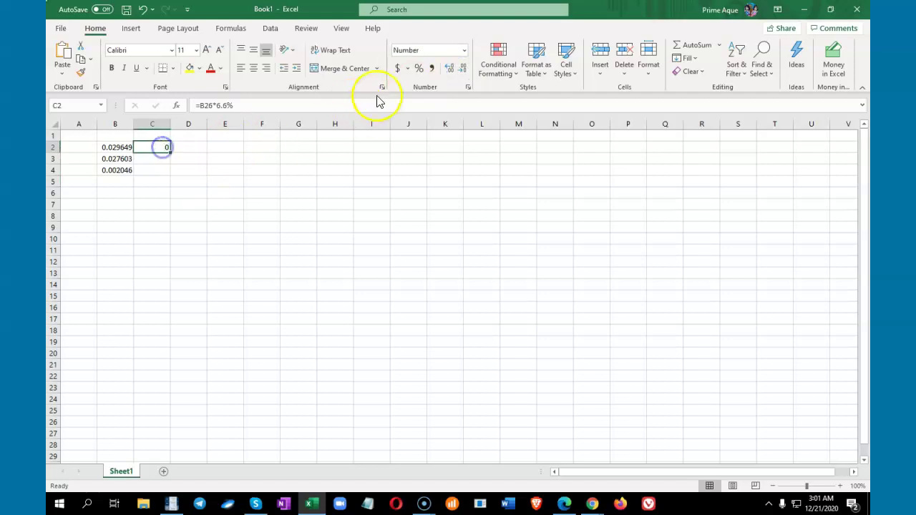
click(450, 68)
click(450, 68)
click(450, 68)
click(450, 68)
click(451, 68)
click(450, 68)
click(450, 68)
click(289, 190)
Step: Replace the formula in cell C2 with =B2*6.6%
click(165, 148)
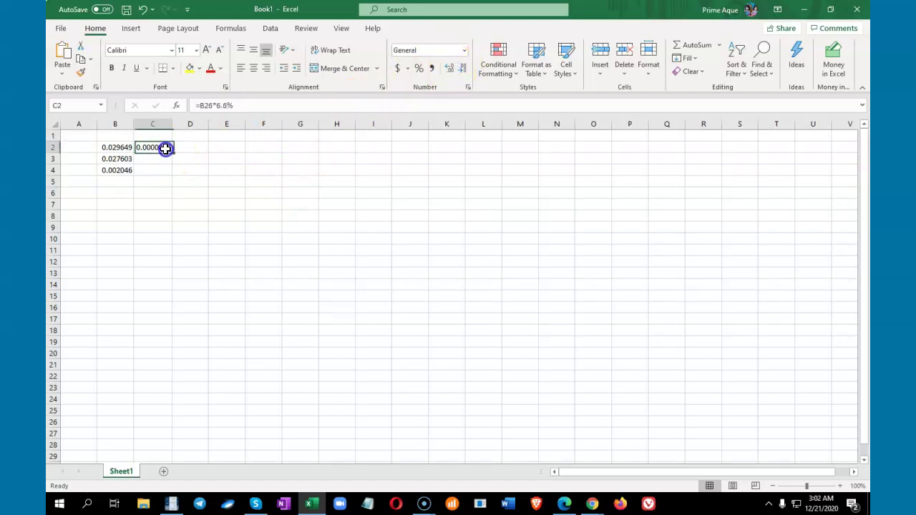
text(=)
key(Left)
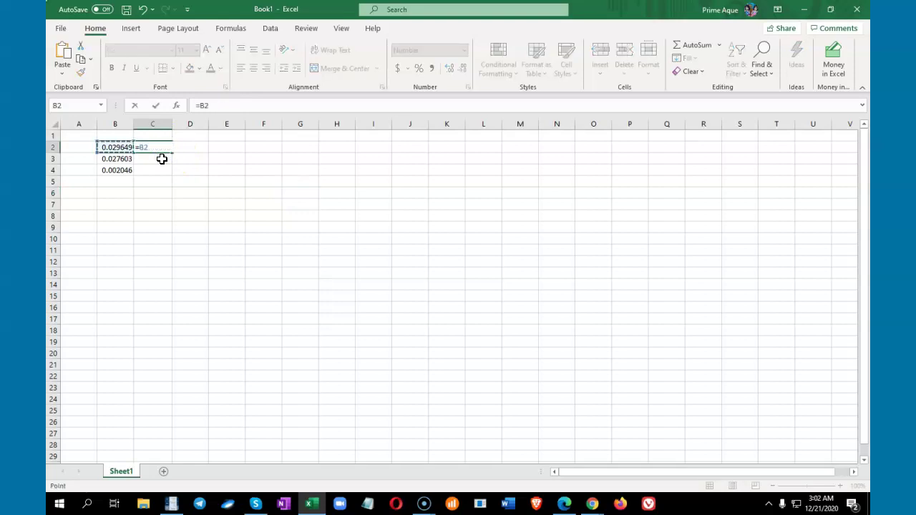
text(*6.6%)
key(Return)
click(181, 182)
Step: Compare the result in C2 with the active plan's entry on the lending plans page in Edge, and return to the workbook
click(145, 146)
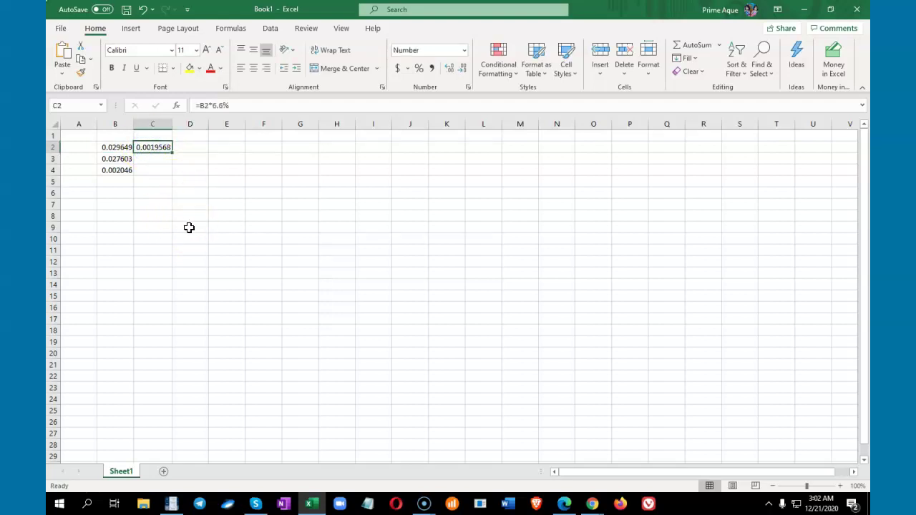
click(565, 504)
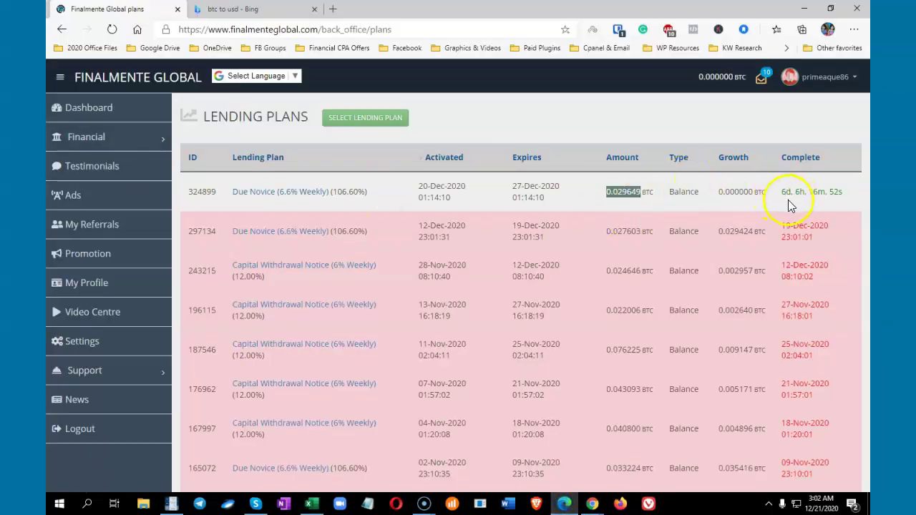
click(804, 9)
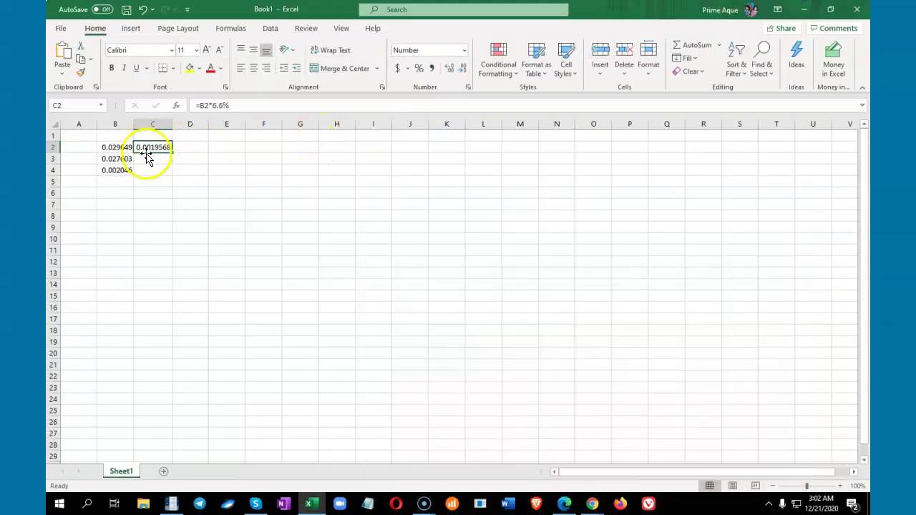
Step: Compare the weekly earnings in C2 with the growth difference in B4
click(176, 175)
click(148, 147)
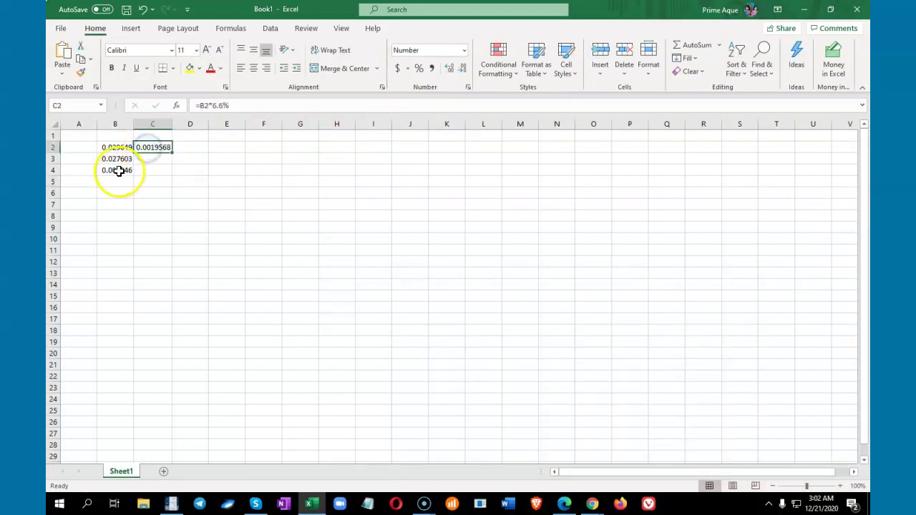
click(118, 170)
click(155, 148)
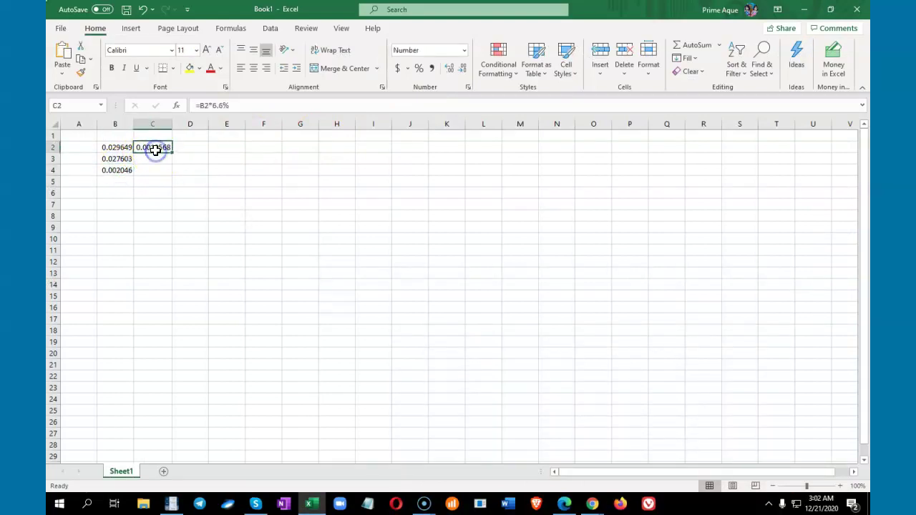
click(113, 173)
click(117, 176)
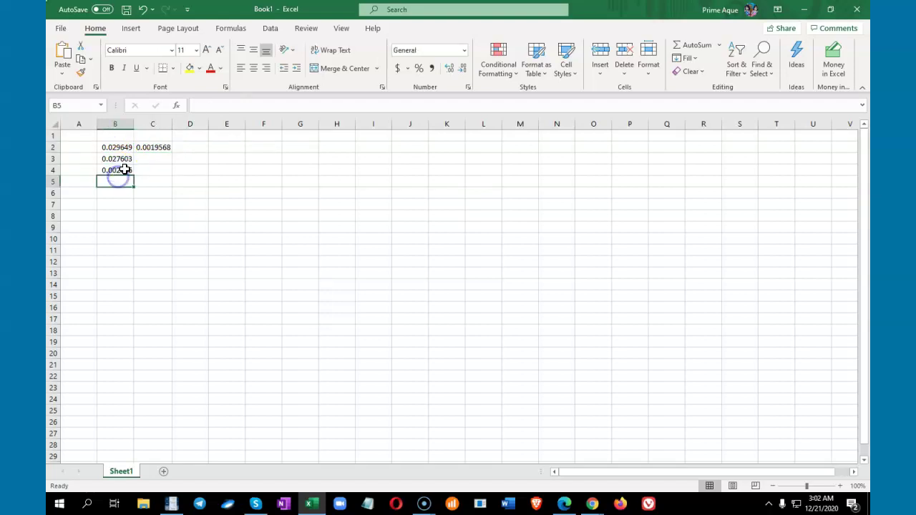
click(151, 147)
Step: Enter the formula =B2+C2 in cell D2 to add the weekly earnings to the current plan amount
click(182, 147)
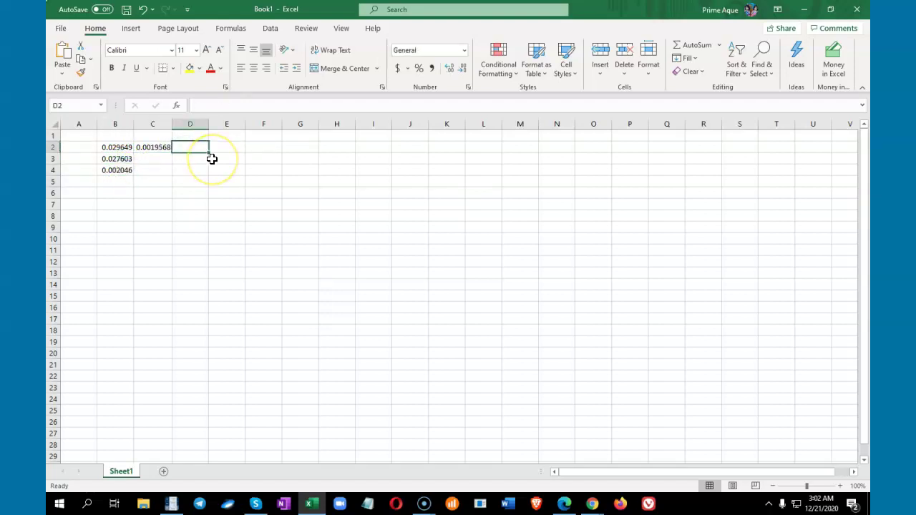
text(=)
key(Left)
key(Left)
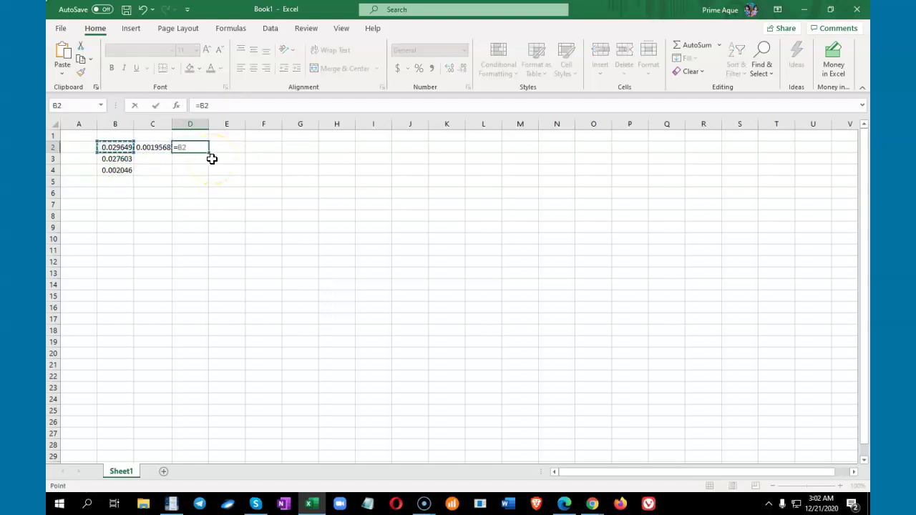
text(+)
key(Left)
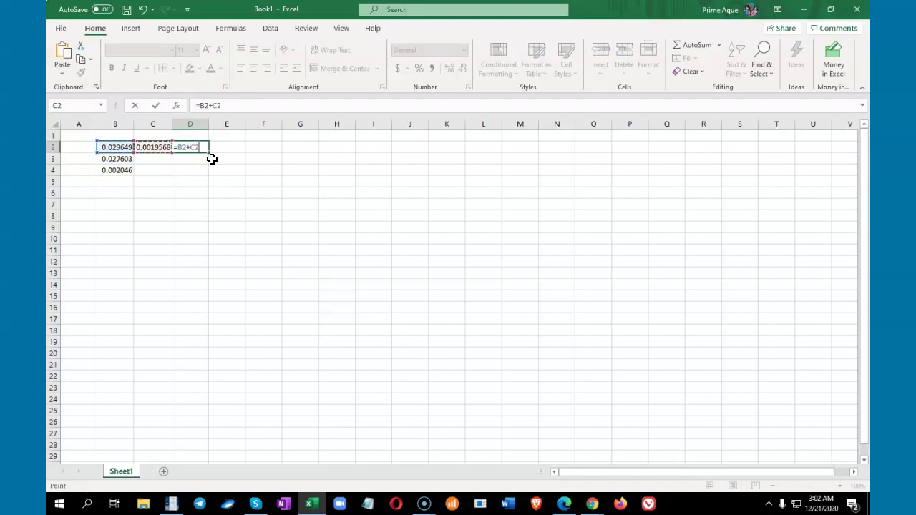
key(Return)
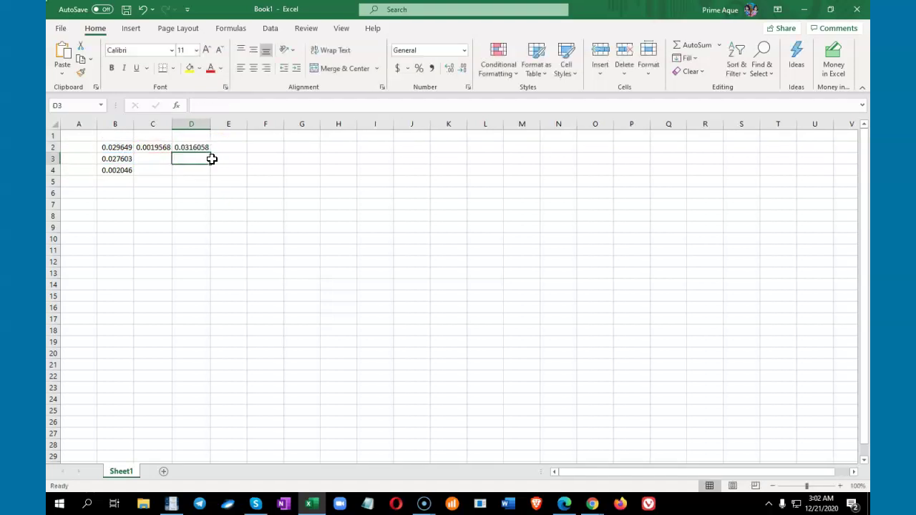
click(112, 169)
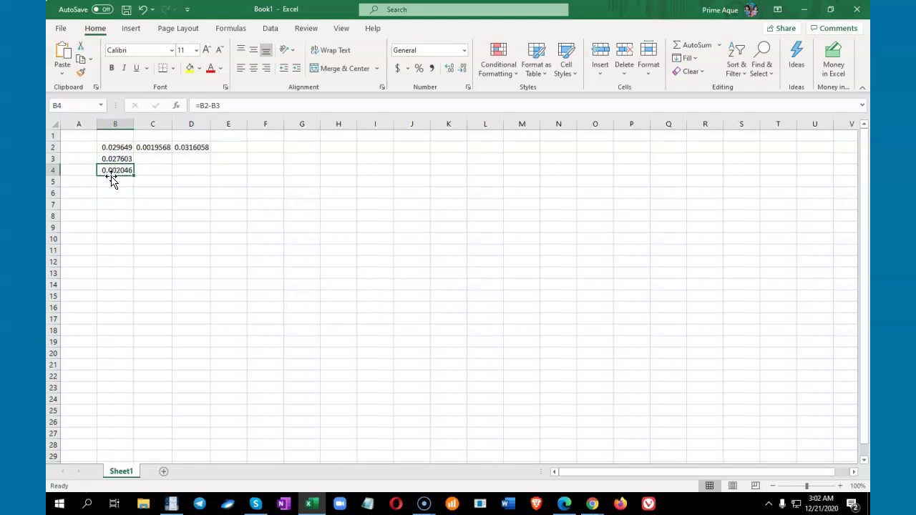
click(191, 189)
click(193, 148)
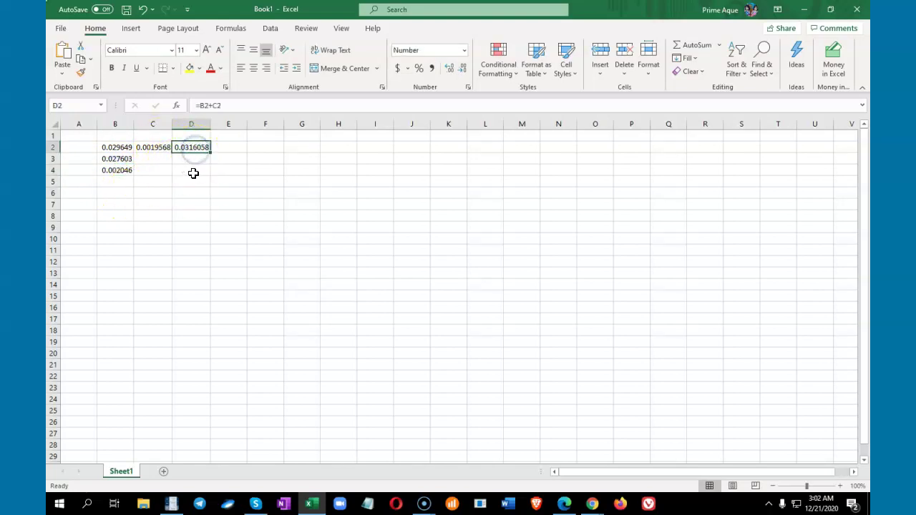
click(194, 149)
key(ctrl+c)
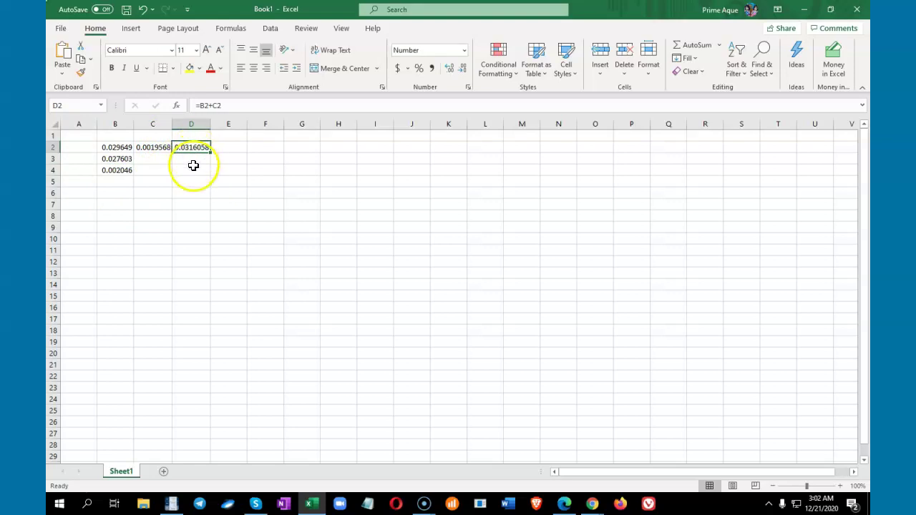
Step: Label cell D1 above the projected plan total as "6 d"
click(194, 149)
key(Up)
text(6das)
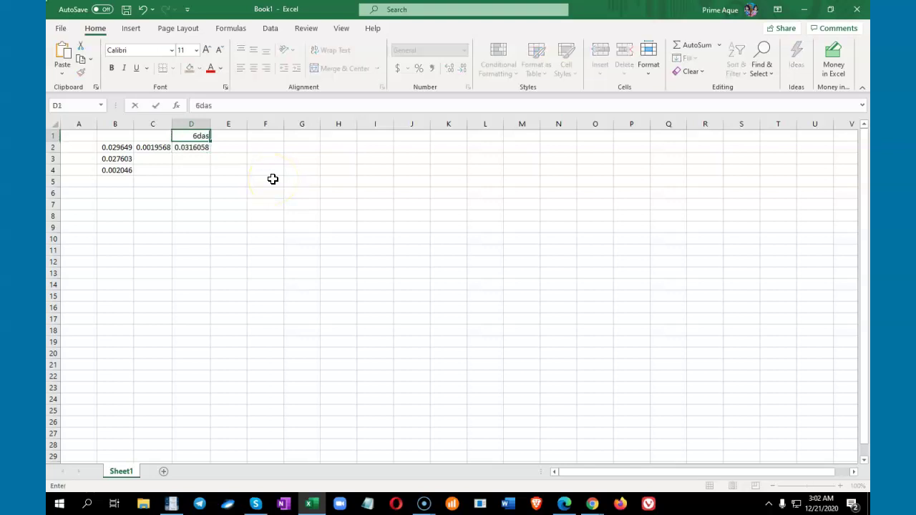
key(BackSpace)
key(BackSpace)
key(BackSpace)
key(Return)
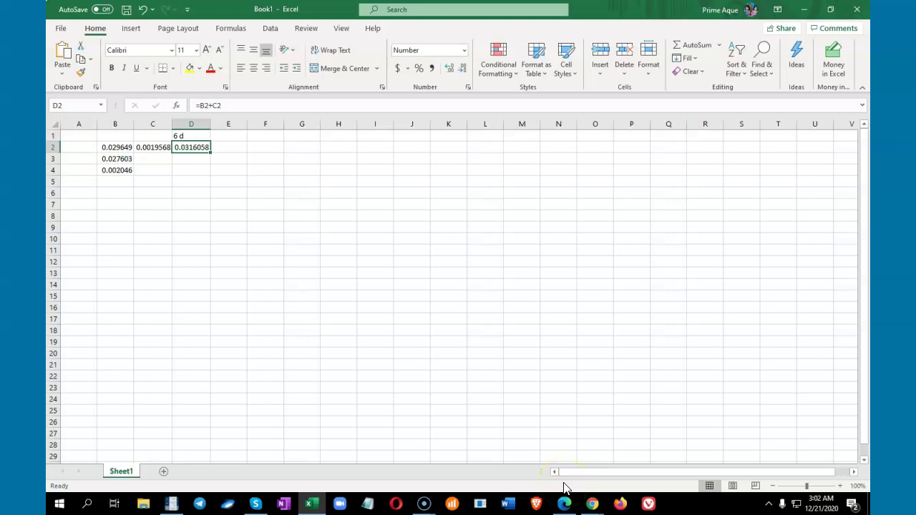
Step: Open the Select Lending Plan page in Edge and copy the Tre Business plan's minimum amount, 0.035000
click(565, 504)
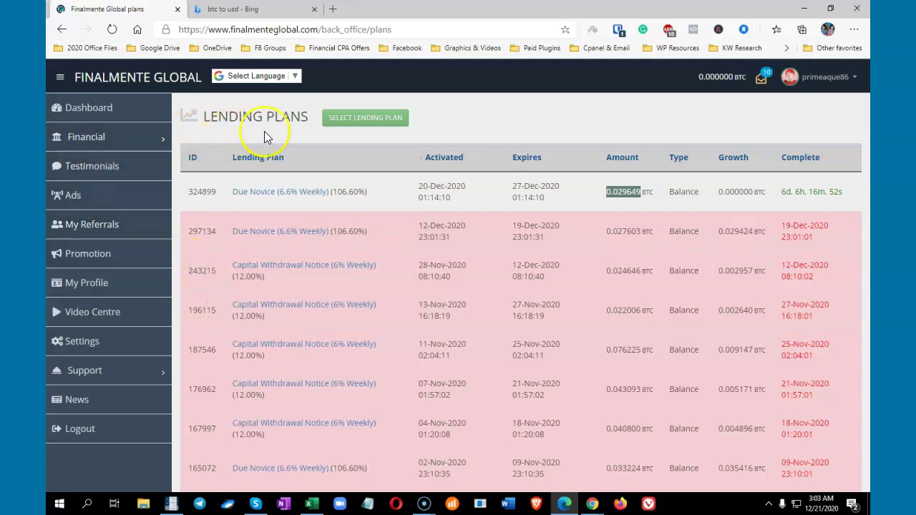
click(344, 119)
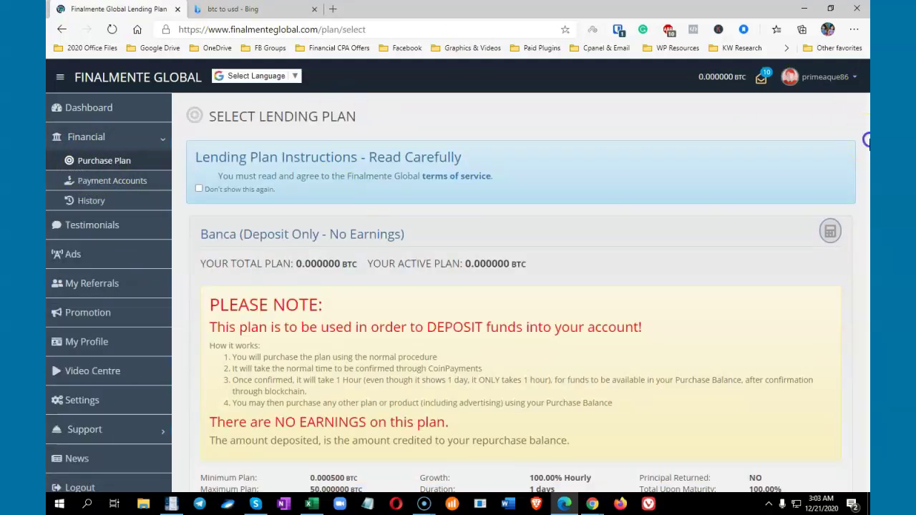
scroll(866, 103, down, 5)
drag(867, 103, 867, 150)
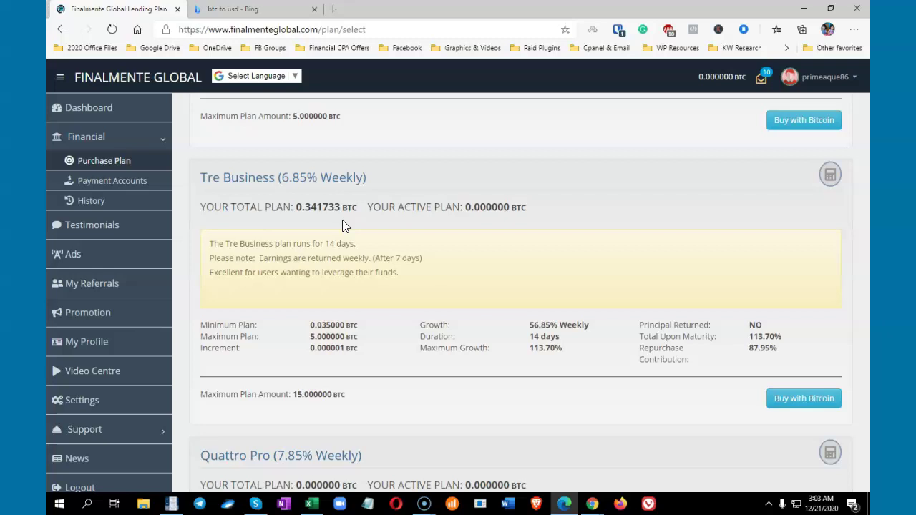
drag(310, 329, 348, 327)
right_click(348, 326)
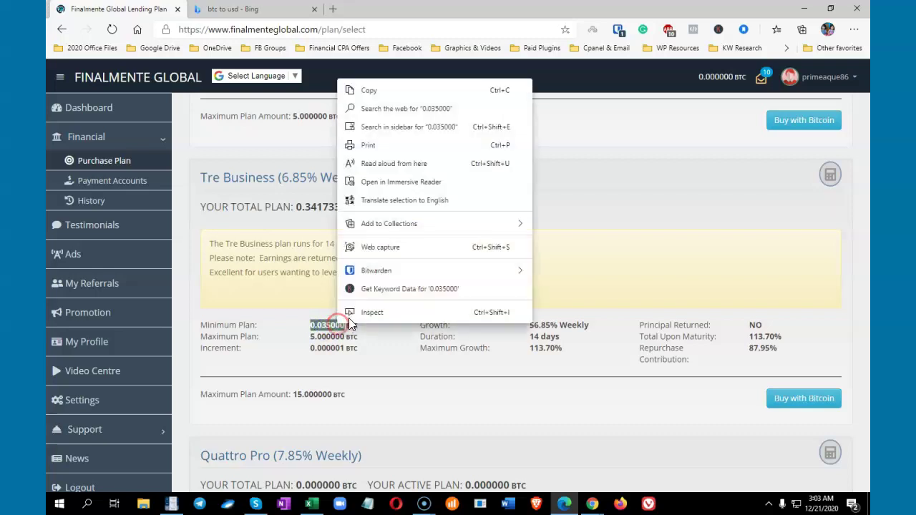
click(365, 90)
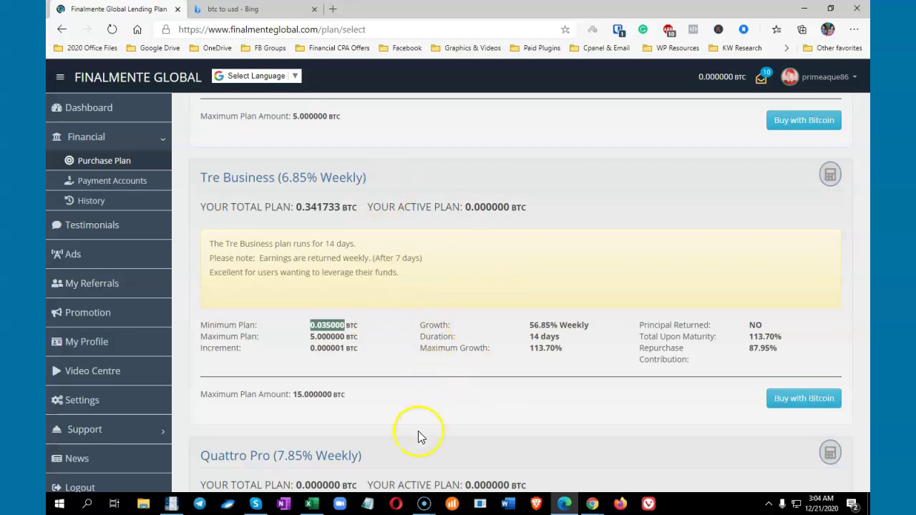
Step: Return to the Excel workbook, paste the copied minimum plan amount into D3, and show it with seven decimal places
click(313, 504)
click(187, 159)
right_click(186, 159)
click(229, 215)
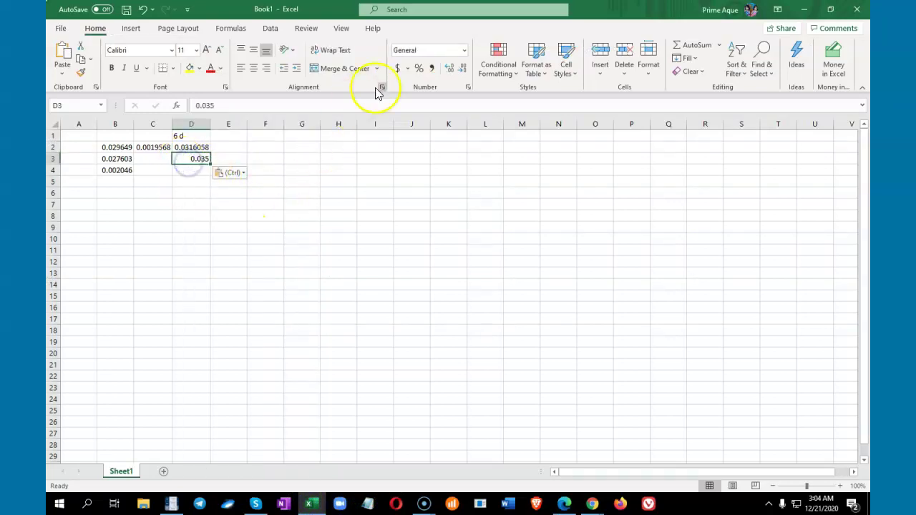
click(449, 69)
click(449, 69)
click(450, 69)
click(451, 69)
Step: Enter the formula =D3-D2 in cell D4 to calculate the amount still needed for the minimum plan
click(191, 171)
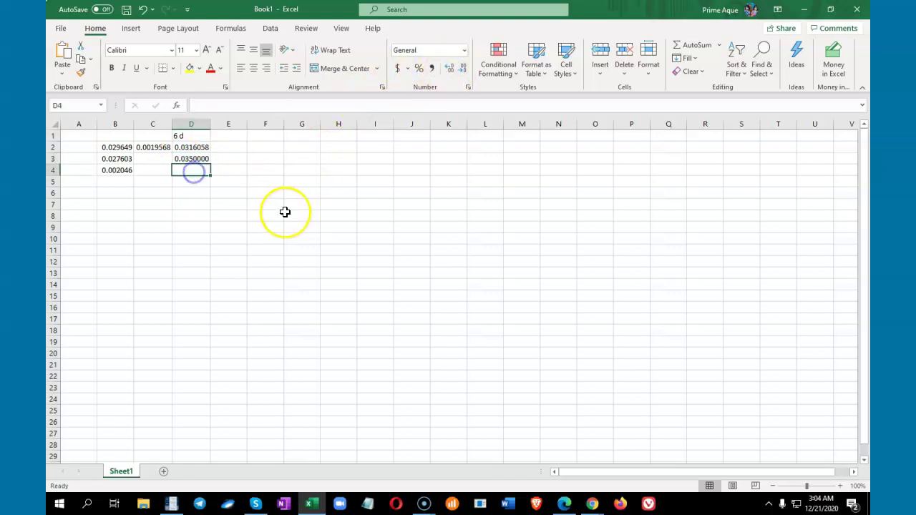
text(=)
key(Up)
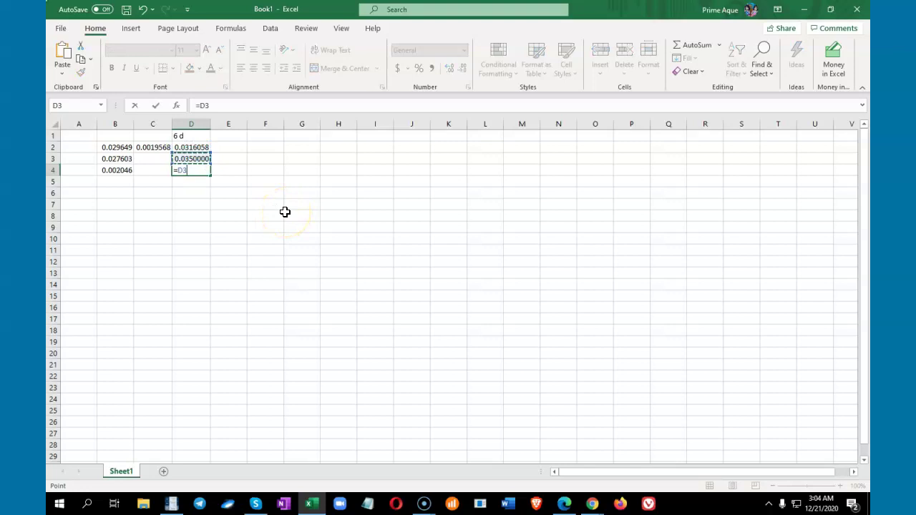
text(-)
key(Up)
key(Up)
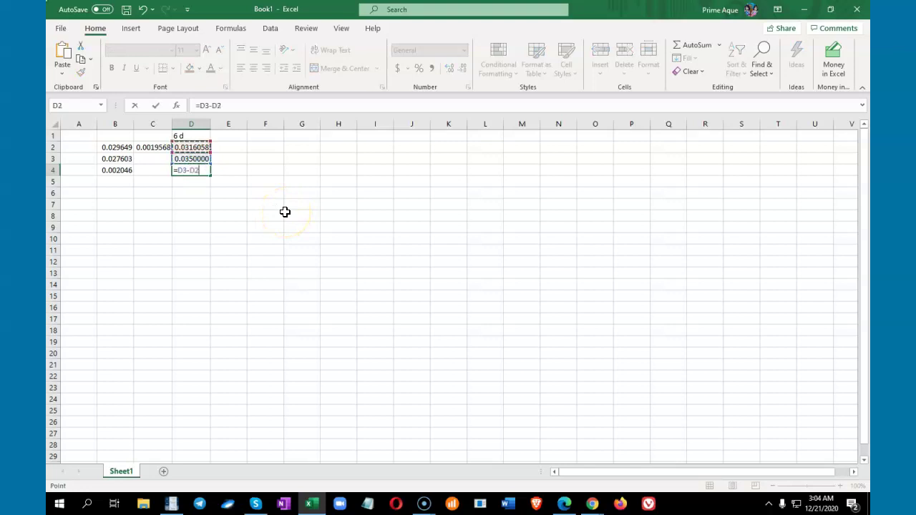
key(Return)
click(149, 148)
click(188, 171)
Step: Enter the formula =D4/2 in cell D5 to halve the remaining amount
click(201, 182)
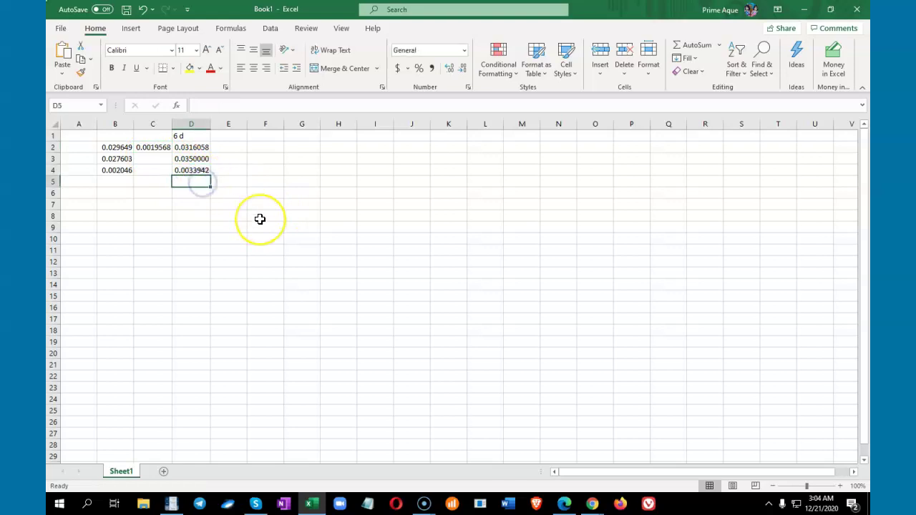
text(=)
key(Up)
text(/2)
key(Return)
click(194, 182)
click(209, 230)
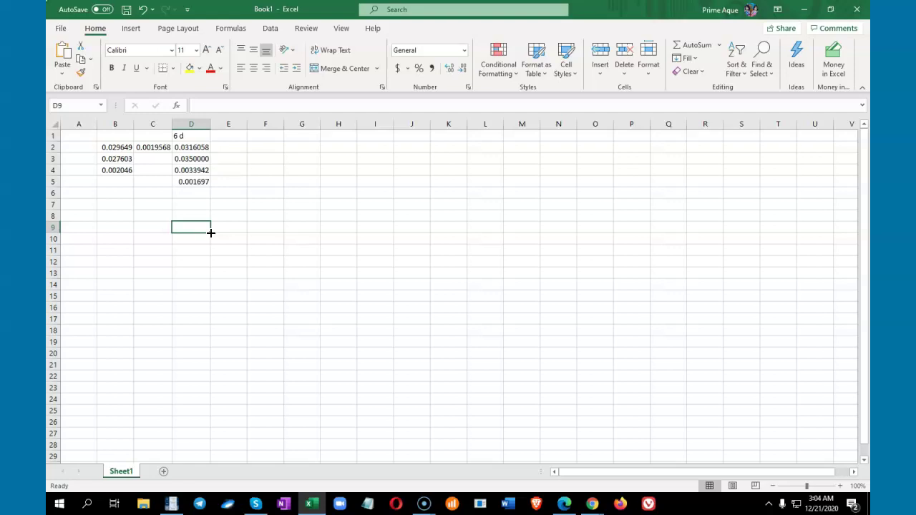
Step: Label cell E3 "tre business" and widen column E to fit the text
click(189, 160)
click(222, 158)
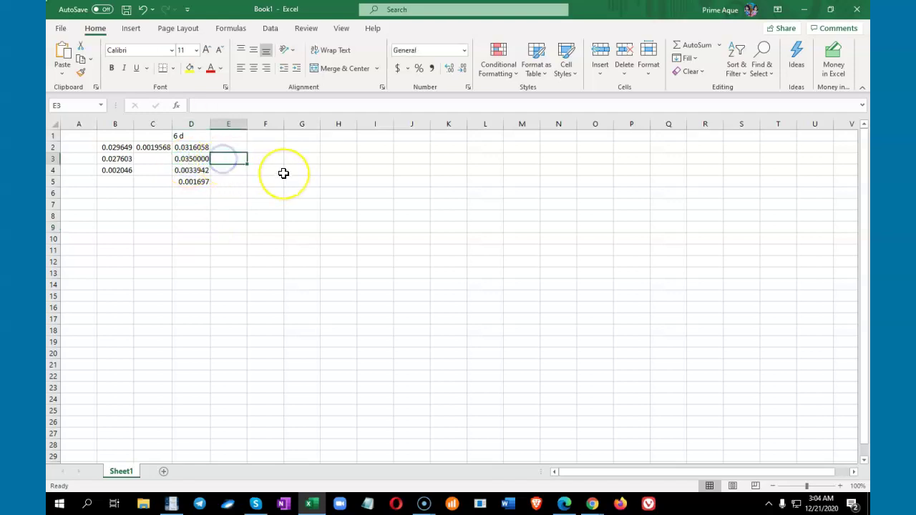
text(tre business)
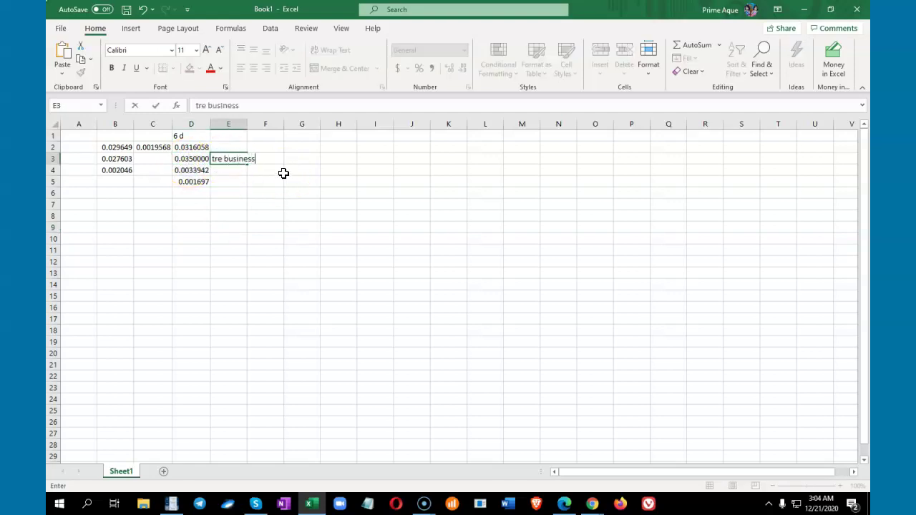
key(Tab)
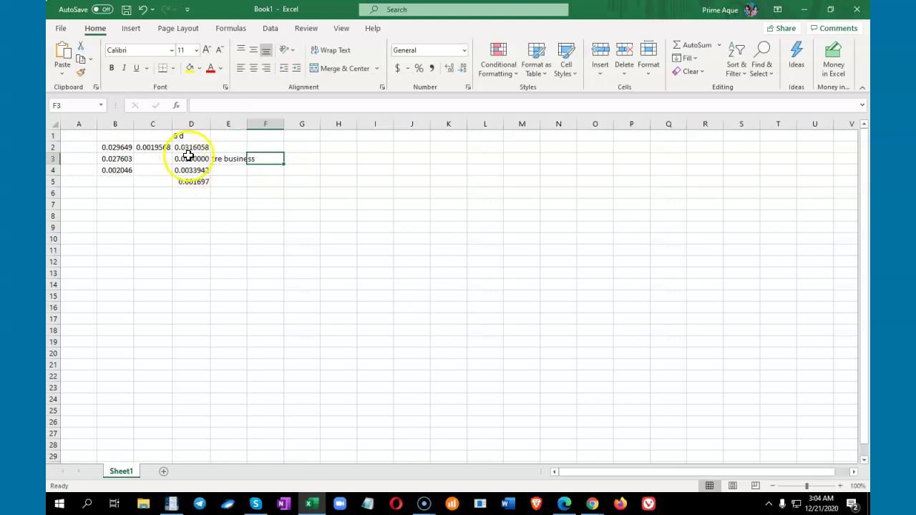
drag(248, 122, 262, 122)
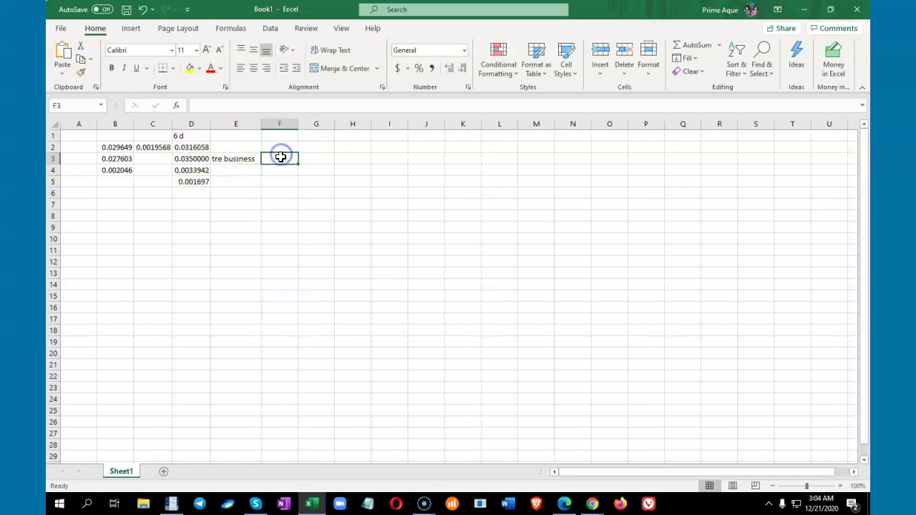
Step: Enter the Tre Business weekly rate of 6.85% in cell F3
text(6.85%)
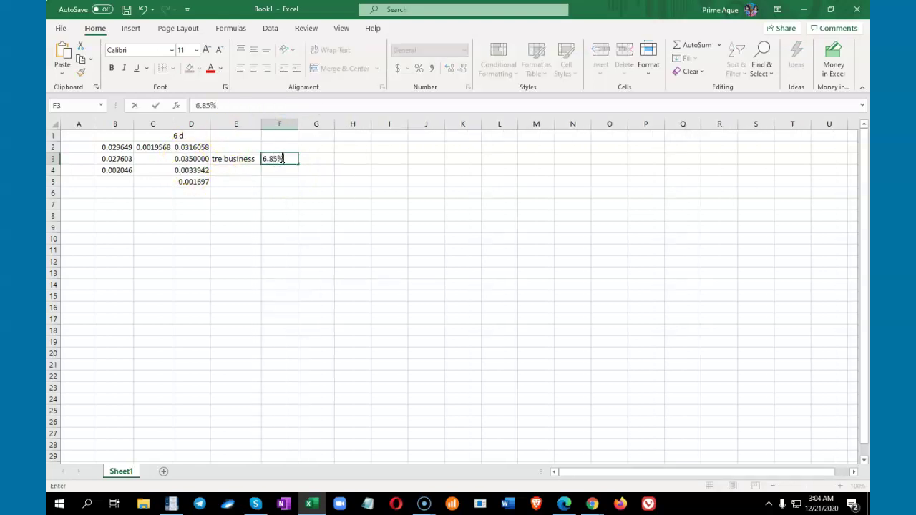
key(Return)
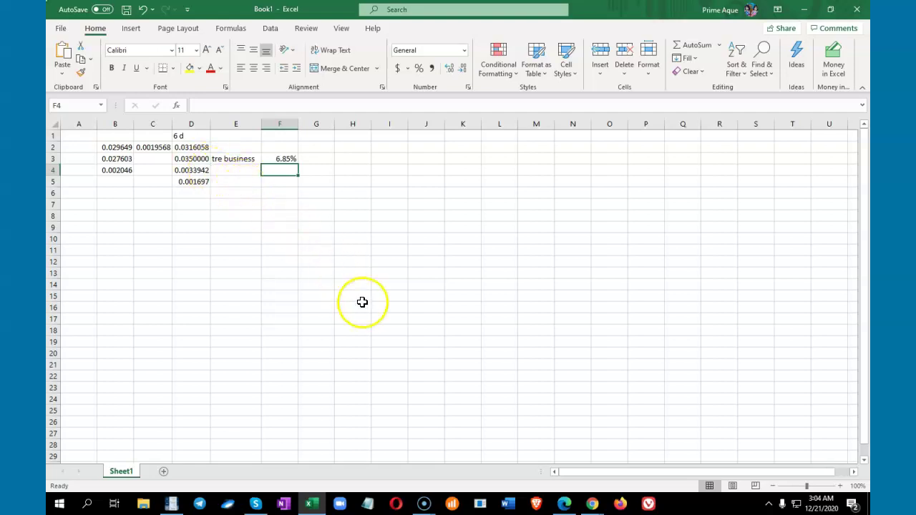
click(278, 159)
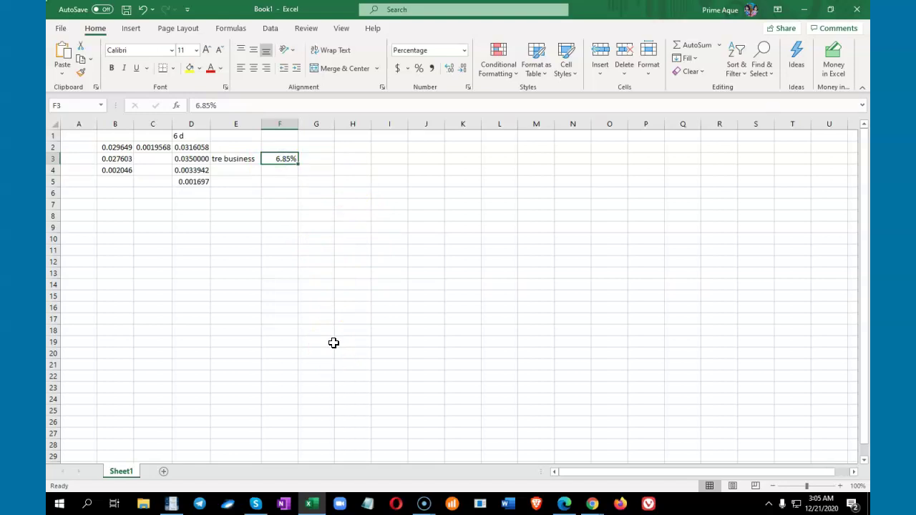
click(220, 160)
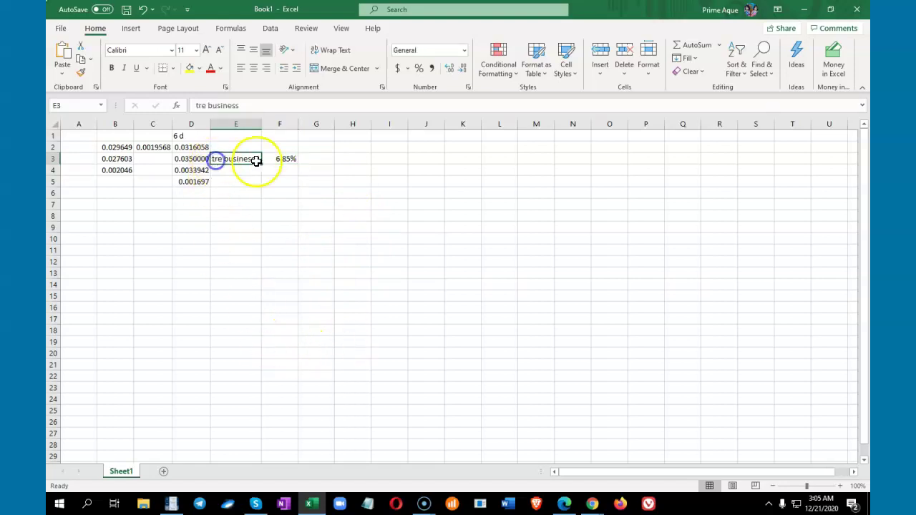
click(284, 161)
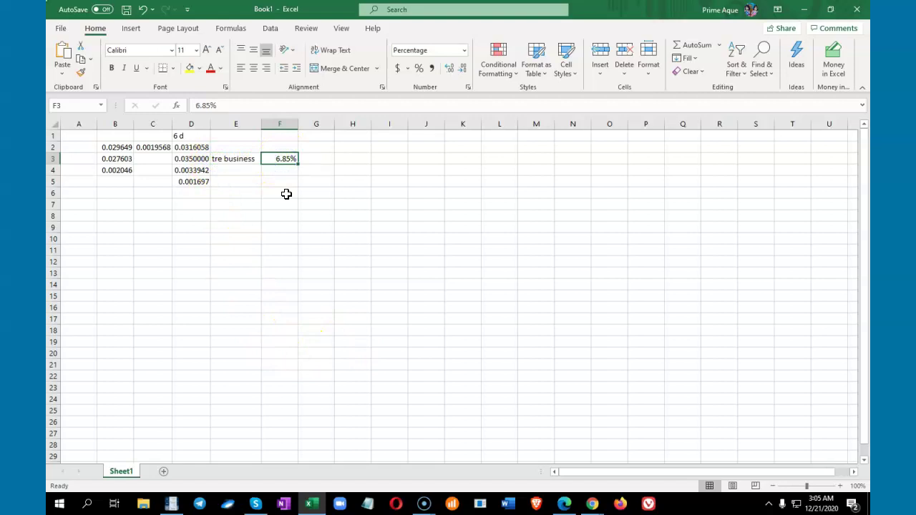
Step: Enter 6.6 in cell F4 below the Tre Business rate
key(Return)
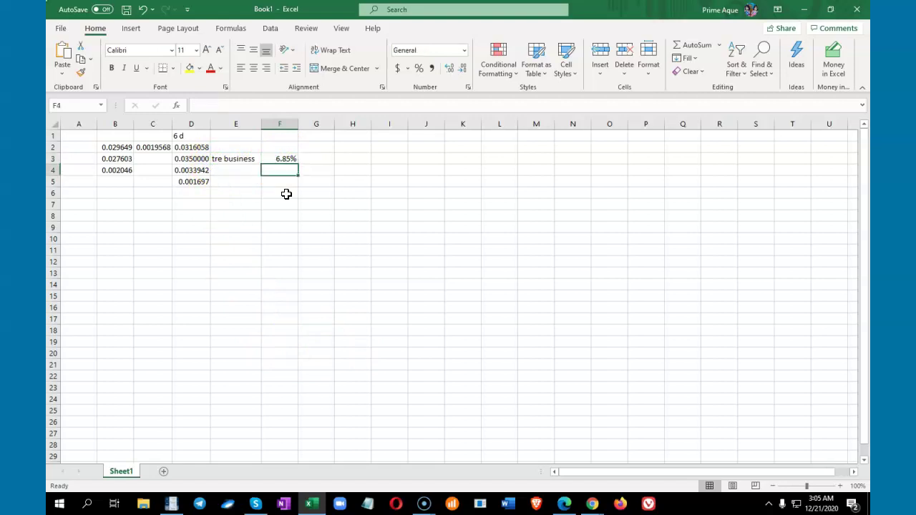
text(6.6)
key(Return)
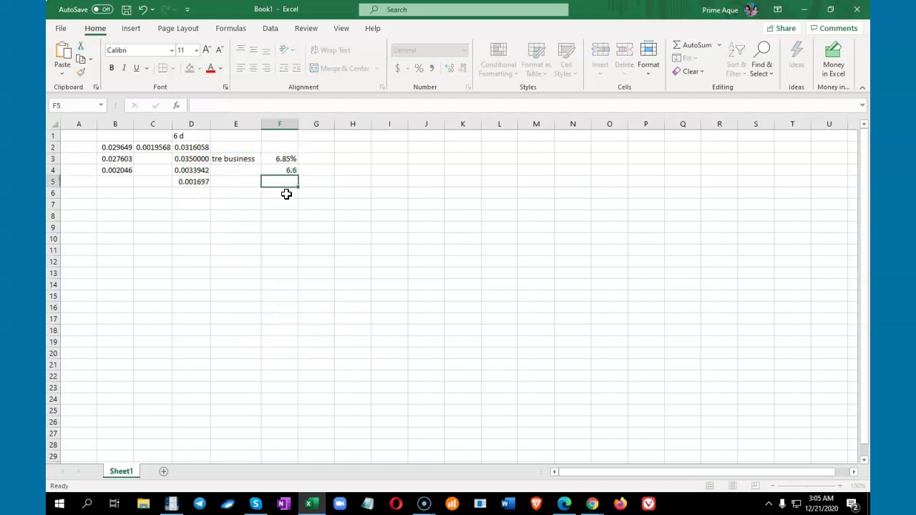
Step: Enter the formula =F3-F4 in cell F5 to calculate the difference between the two weekly rates
text(=)
key(Up)
key(Up)
text(-)
key(Up)
key(ctrl+Return)
click(293, 184)
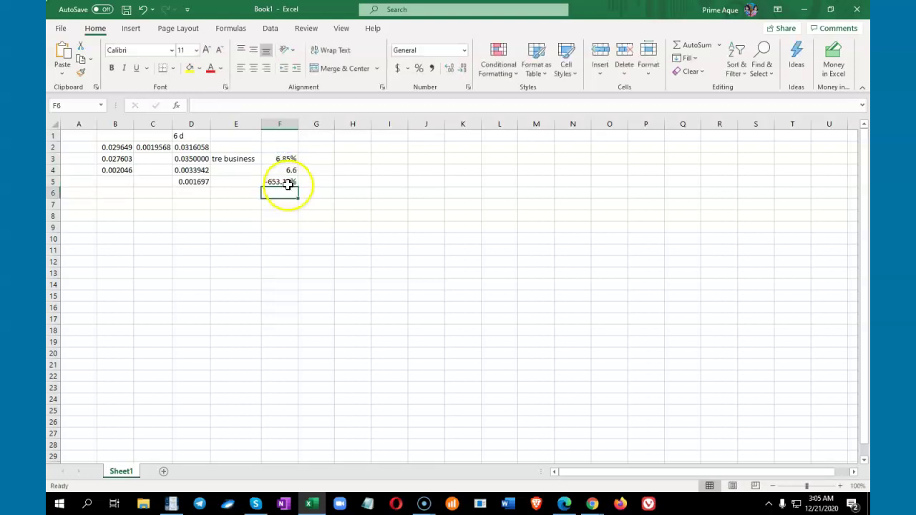
Step: Clear the difference formula from cell F5 and re-enter the rate in cell F4 as 6.6%
key(Down)
key(Up)
key(Up)
key(Down)
key(Delete)
key(Up)
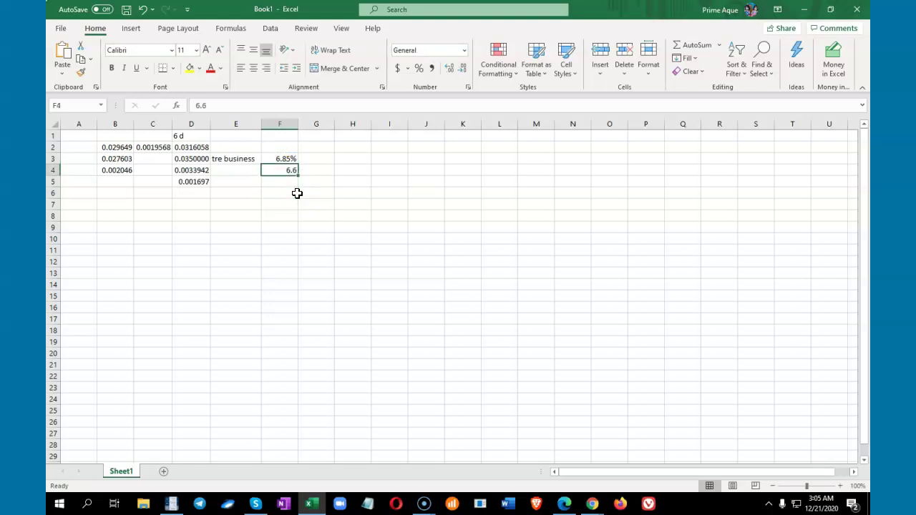
text(6.6%)
key(Return)
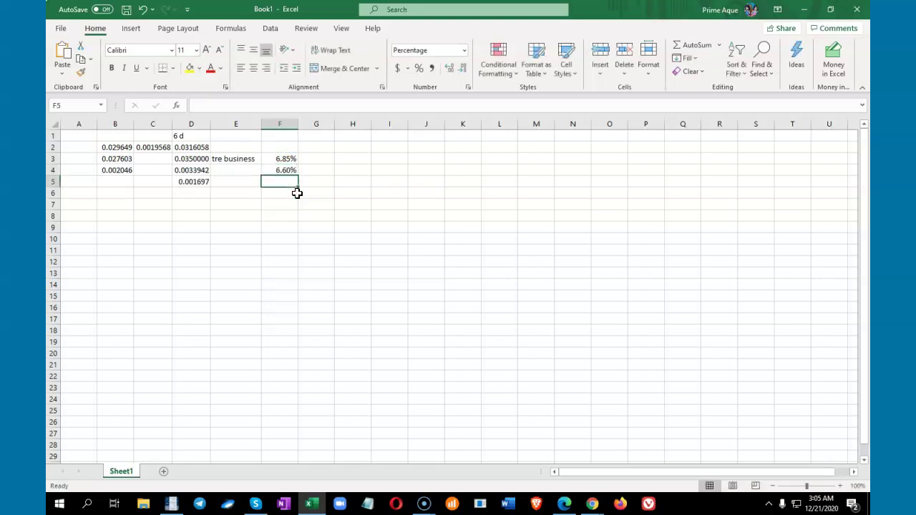
Step: Enter the formula =F3-F4 in cell F5 to subtract the 6.6% rate from the Tre Business rate
text(=)
key(Up)
key(Up)
text(-)
key(Up)
key(ctrl+Return)
click(250, 158)
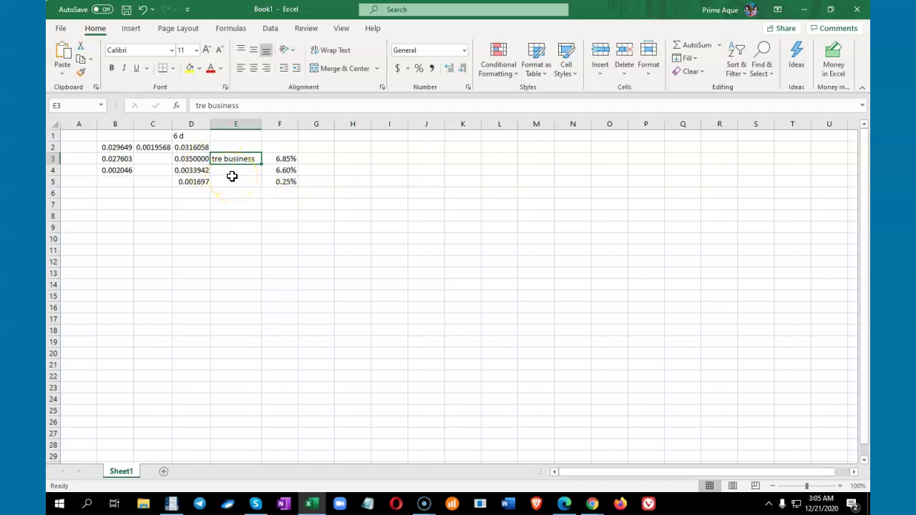
Step: Switch to the Finalmente Global page in Edge and compare the growth and duration terms of the Tre Business and Due Novice plans
click(563, 504)
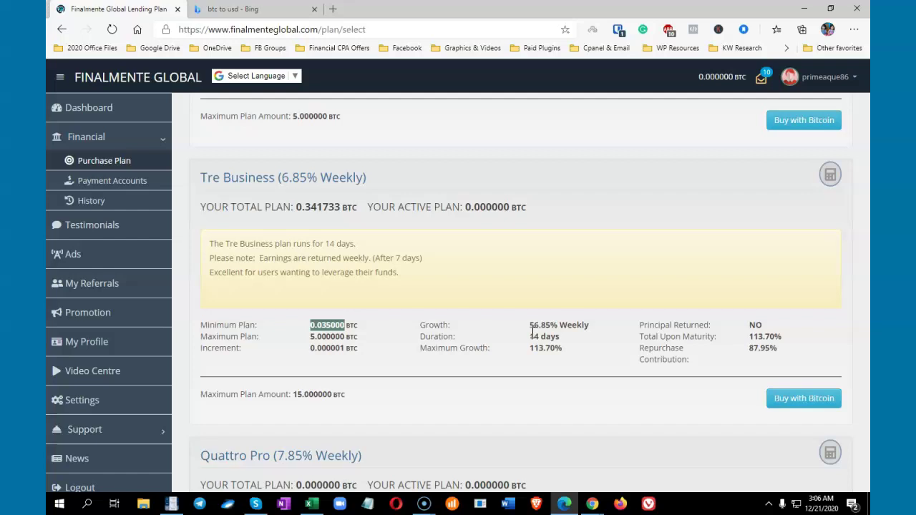
mouse_move(867, 132)
mouse_down()
mouse_move(867, 104)
mouse_move(868, 133)
mouse_up()
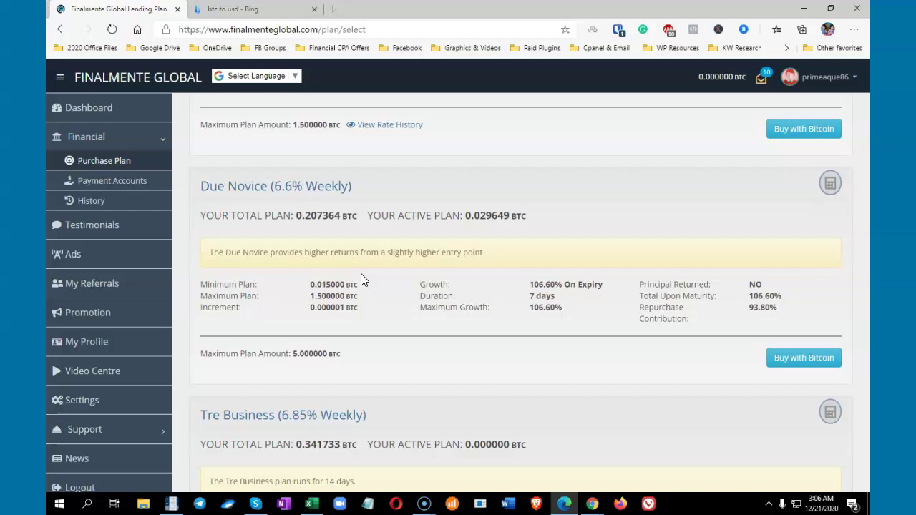
mouse_move(868, 129)
mouse_down()
mouse_move(868, 150)
mouse_move(868, 137)
mouse_up()
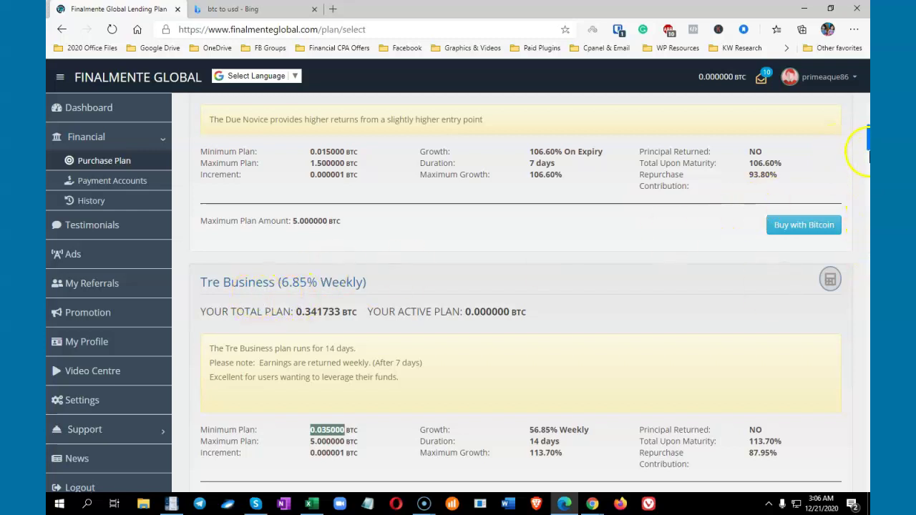
scroll(859, 150, up, 3)
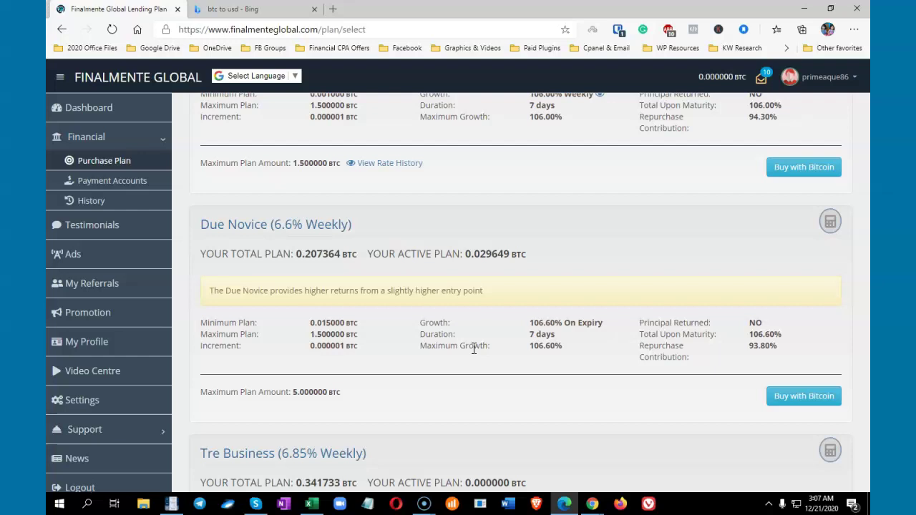
Step: Switch back to the Excel workbook and enter 6.85 in cell F7, below the rate comparison
click(311, 504)
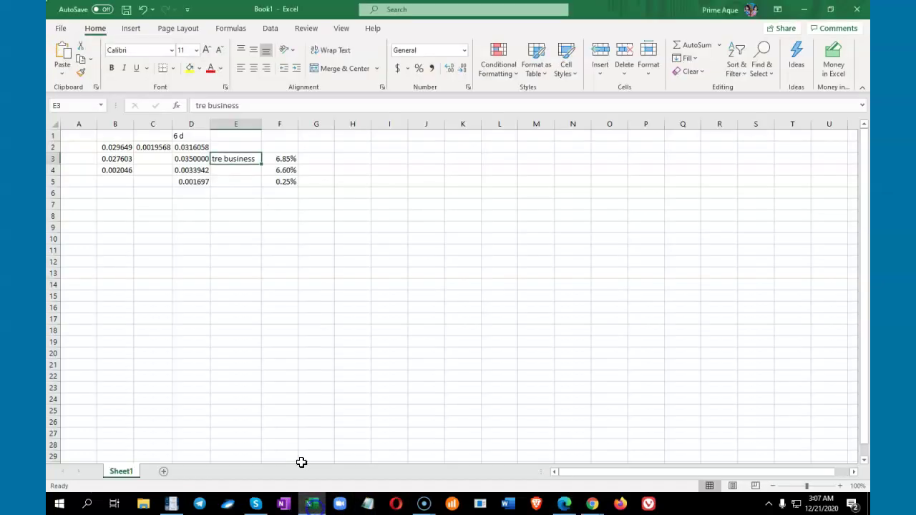
click(284, 159)
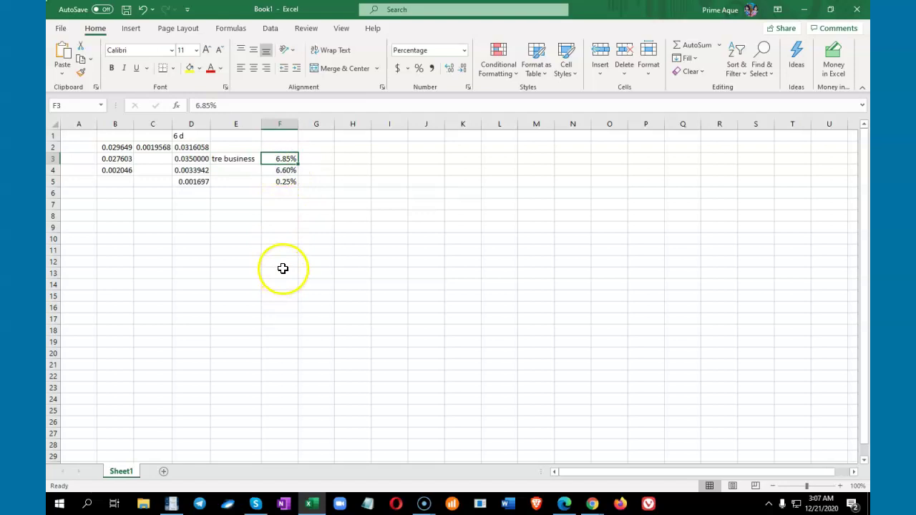
click(187, 214)
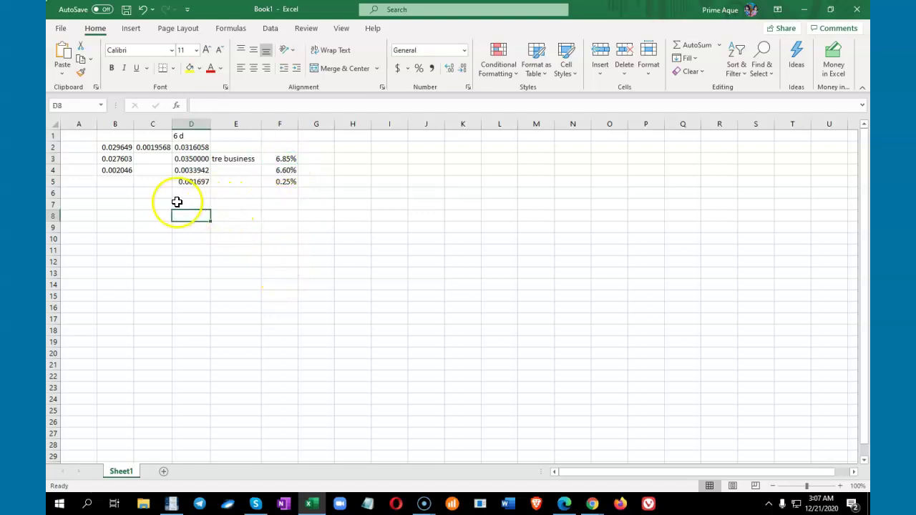
drag(191, 148, 191, 159)
click(188, 227)
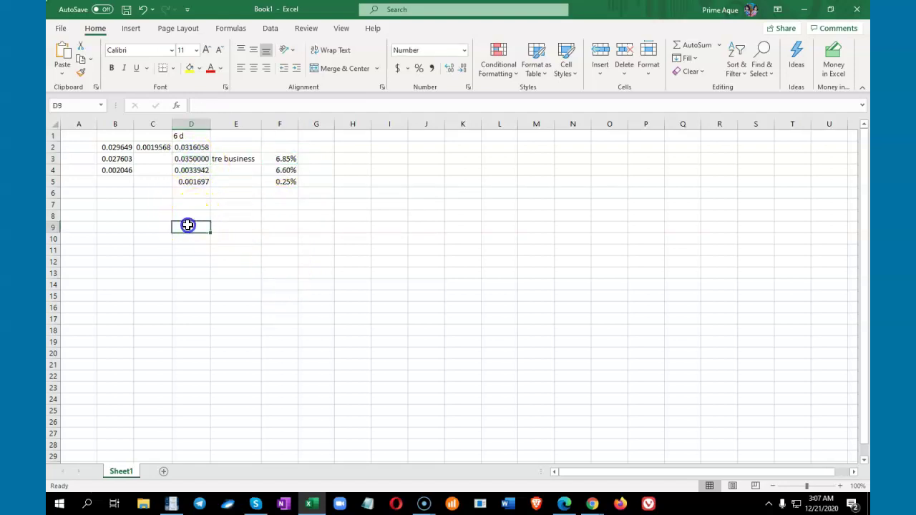
click(275, 208)
text(6.85)
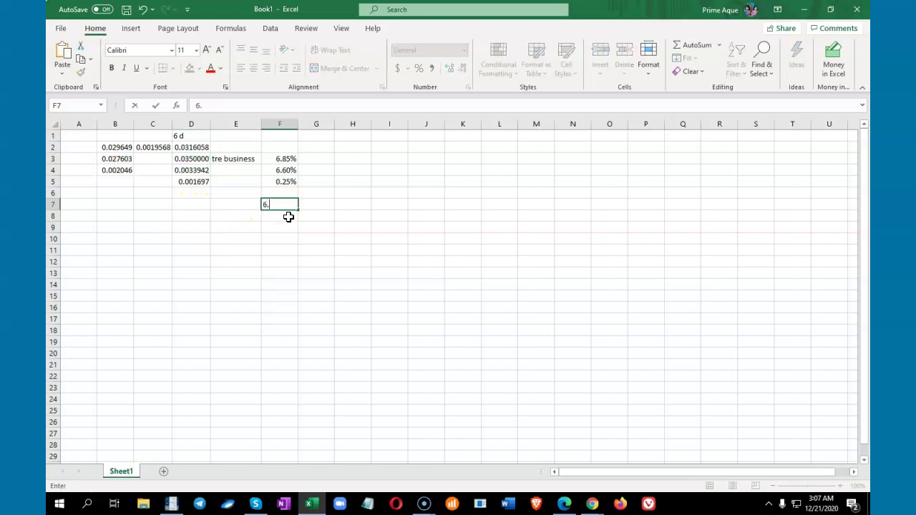
key(ctrl+Return)
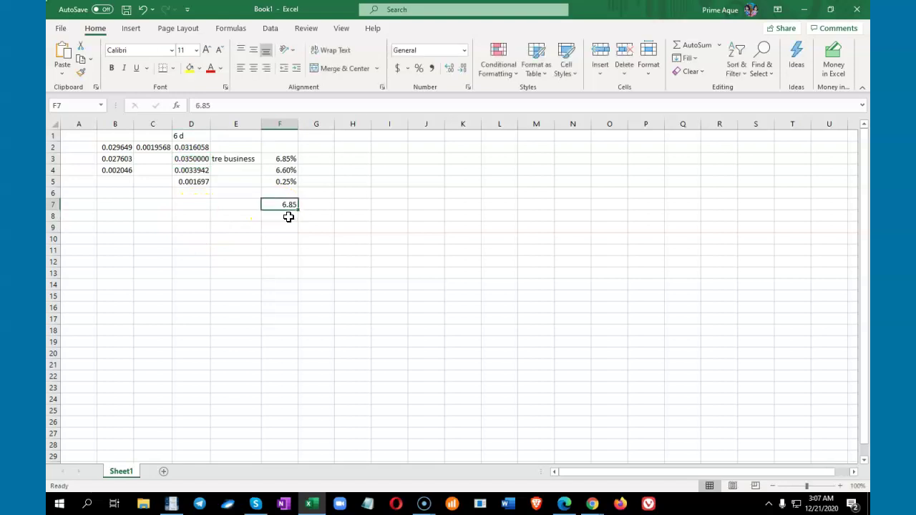
Step: Enter the formula =F7/2 in cell F8 to halve the 6.85 rate
click(191, 159)
click(284, 206)
click(290, 225)
click(288, 202)
click(280, 223)
click(292, 216)
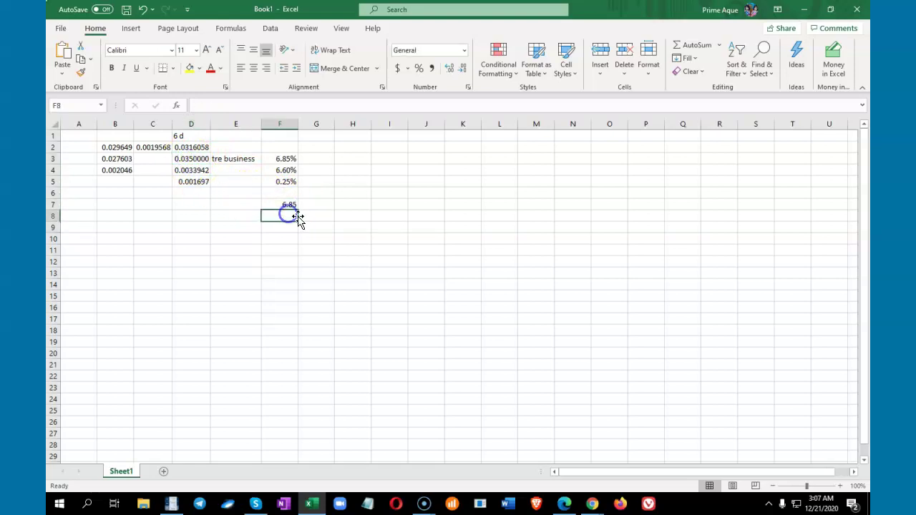
text(=)
key(Up)
text(/2)
key(Return)
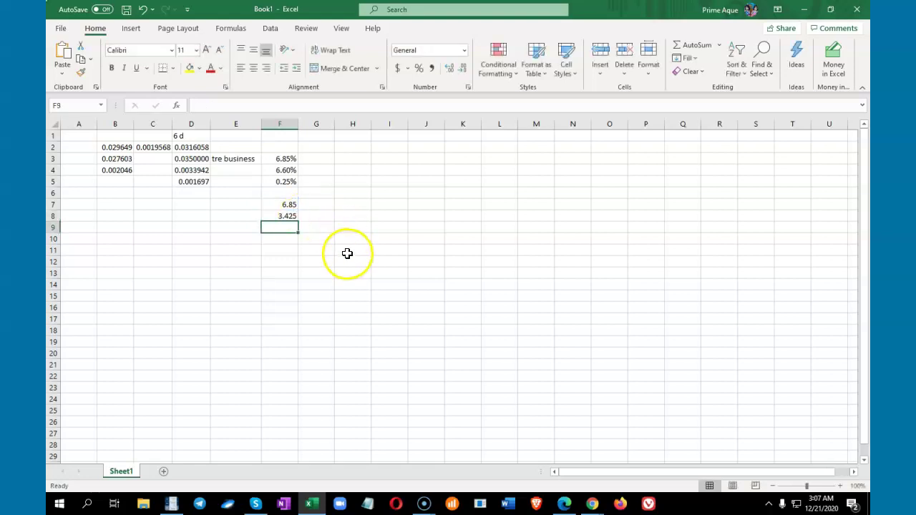
click(286, 216)
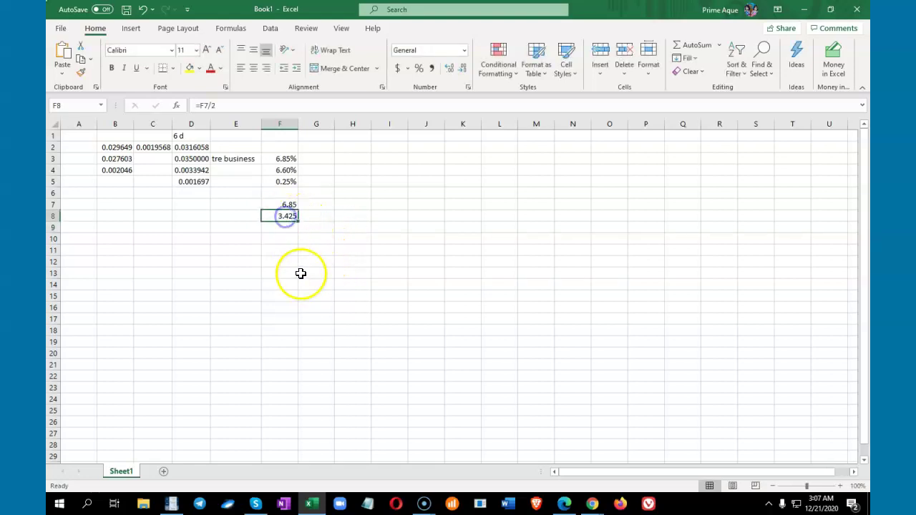
click(280, 228)
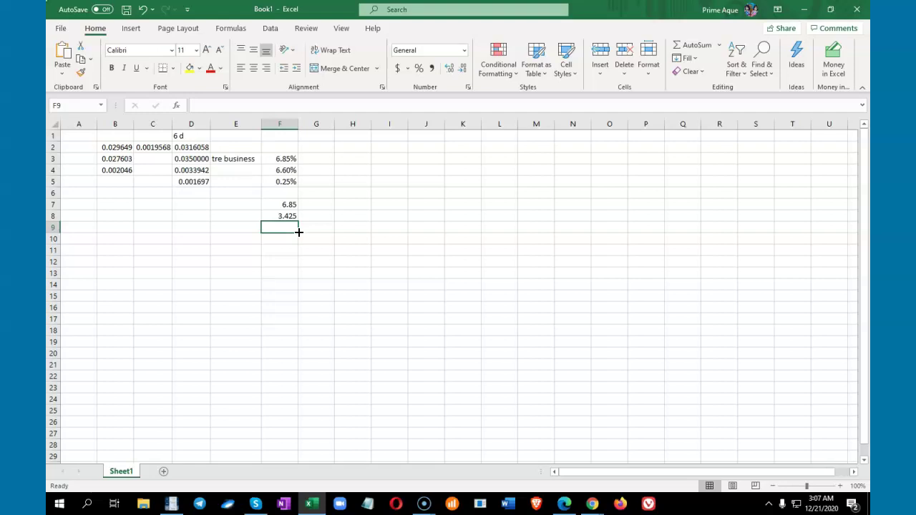
click(271, 173)
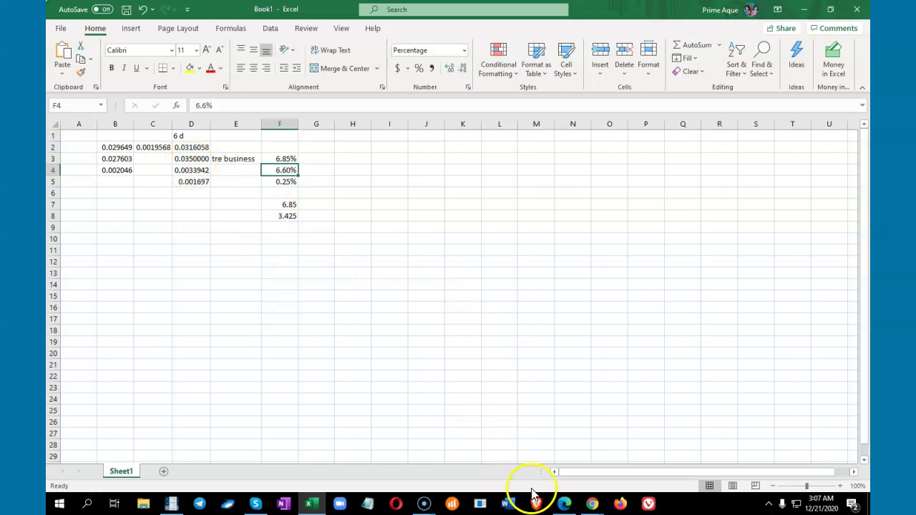
Step: Switch to the Finalmente Global site in Edge, go to the dashboard, and review the list of active and expired lending plans
click(563, 505)
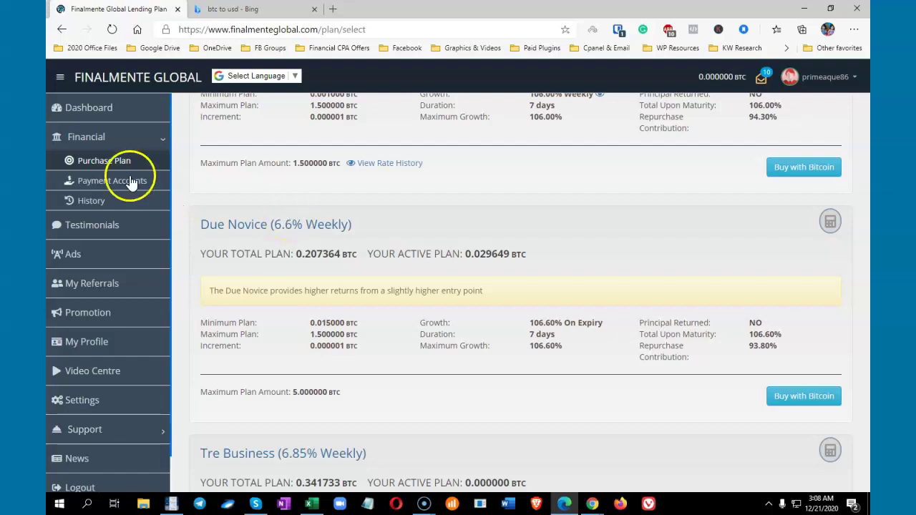
click(90, 110)
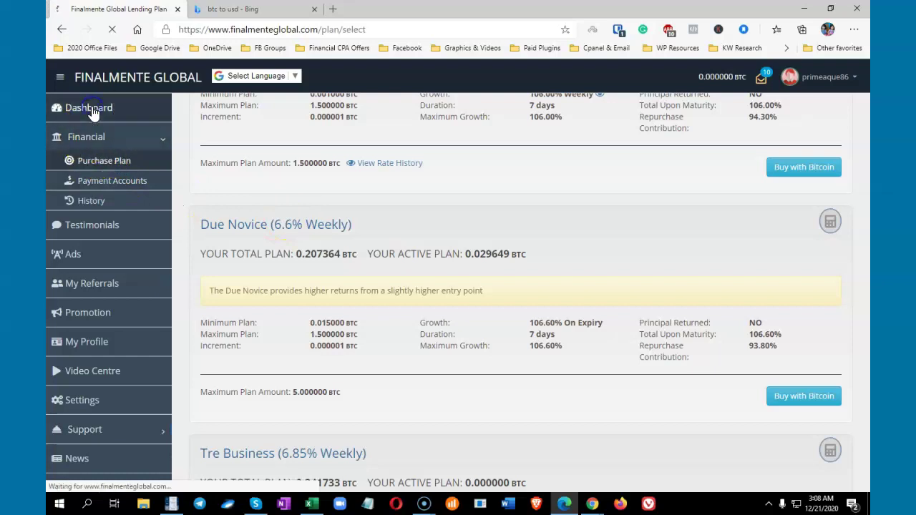
click(706, 247)
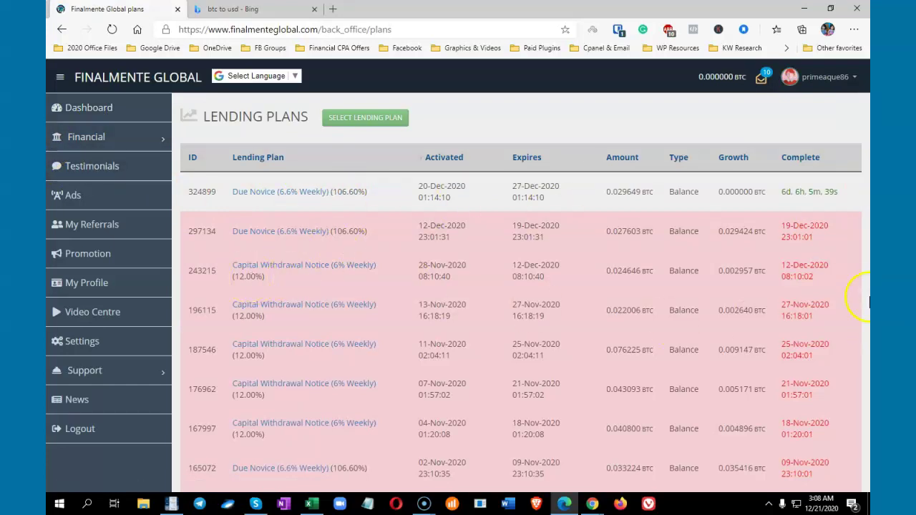
drag(867, 117, 865, 215)
click(866, 252)
drag(868, 100, 865, 136)
click(568, 116)
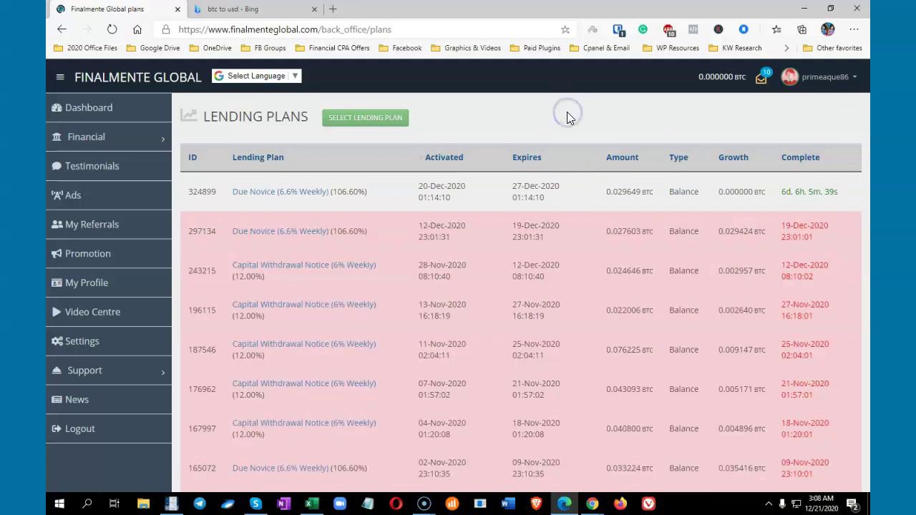